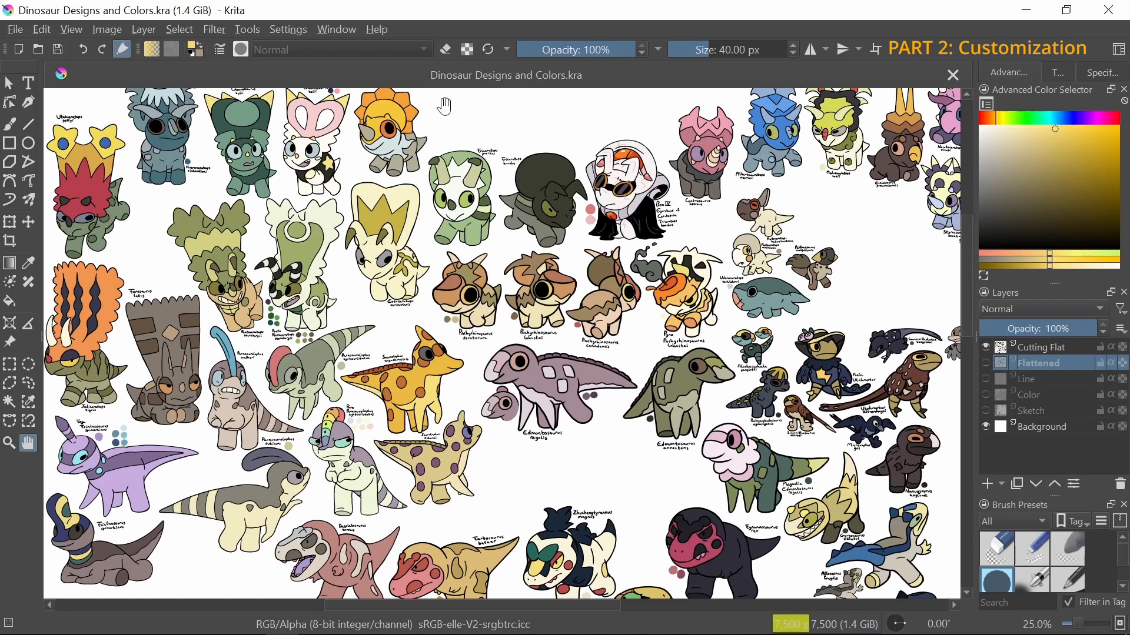
click(289, 31)
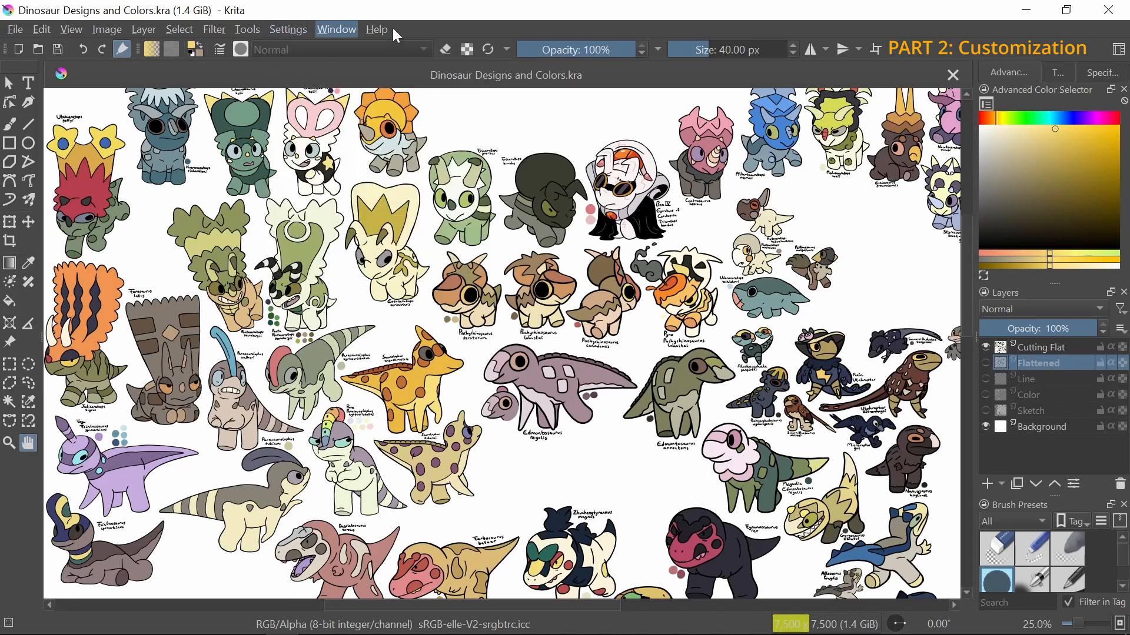
click(940, 17)
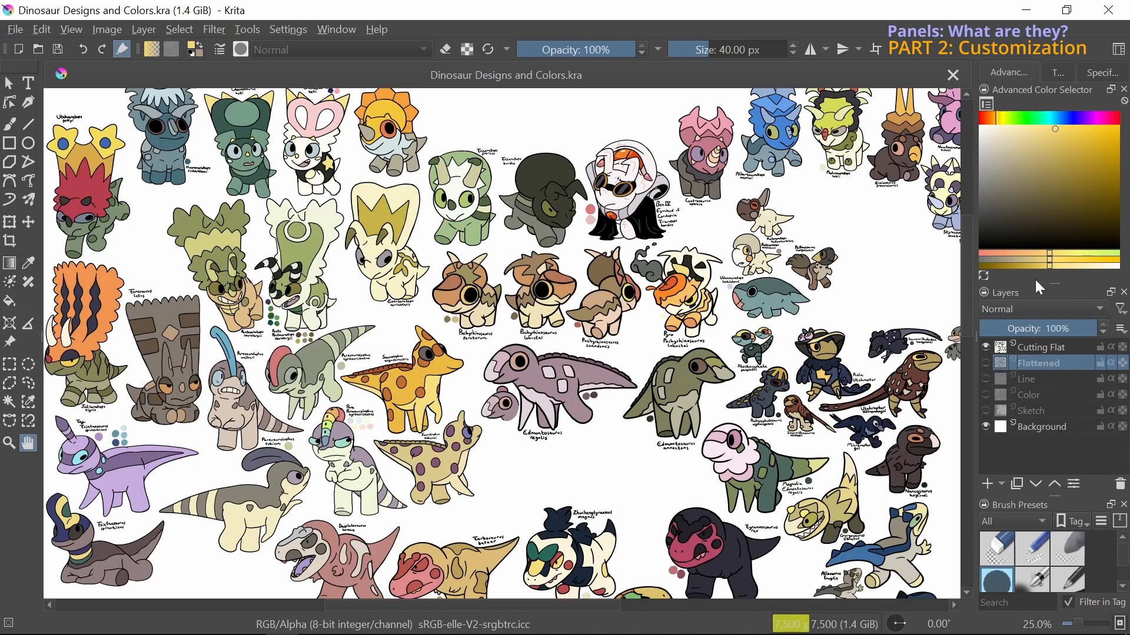
Move the Layers docker into the color selector's tab group and dock it back beneath the Advanced Color Selector
mouse_move(1061, 291)
mouse_down()
mouse_move(664, 231)
mouse_move(733, 127)
mouse_move(758, 168)
mouse_move(813, 127)
mouse_move(803, 87)
mouse_move(948, 241)
mouse_move(878, 263)
mouse_move(1082, 421)
mouse_move(1054, 351)
mouse_up()
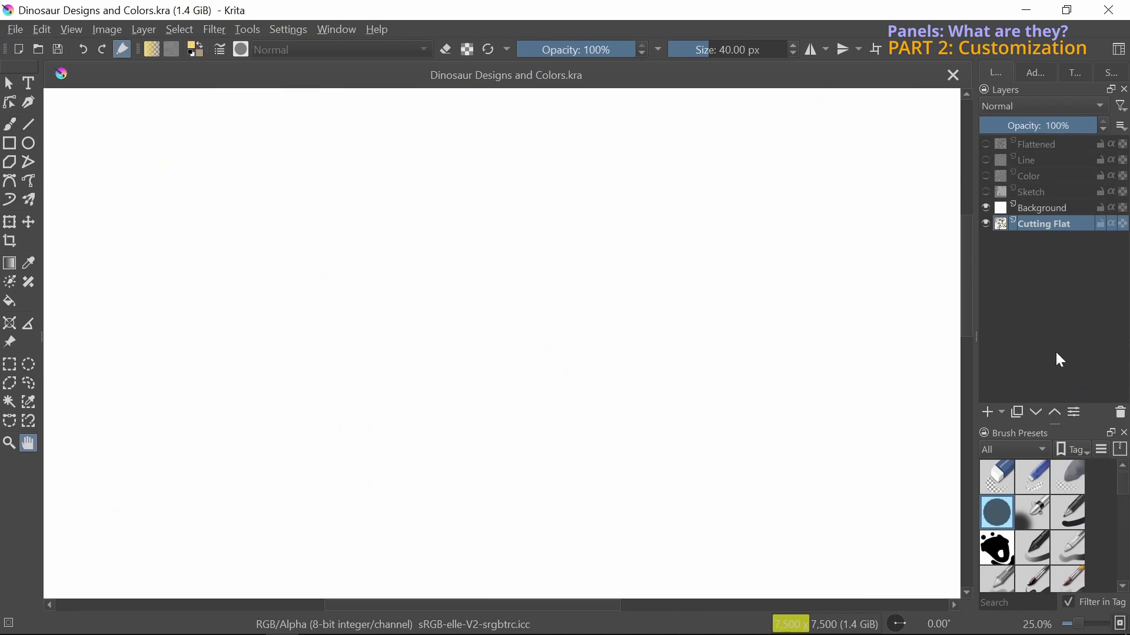
mouse_move(992, 69)
mouse_down()
mouse_move(1032, 89)
mouse_move(1026, 386)
mouse_move(1024, 372)
mouse_up()
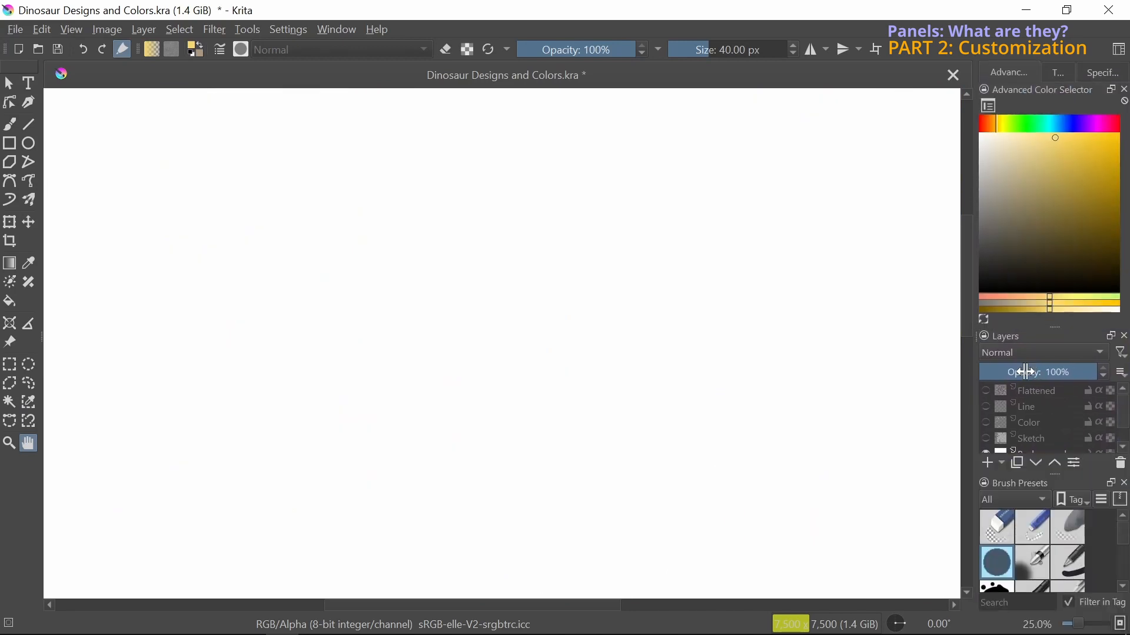
Make the Color, Line and Flattened layers visible and leave the Sketch layer hidden
scroll(714, 218, down, 5)
scroll(713, 238, up, 3)
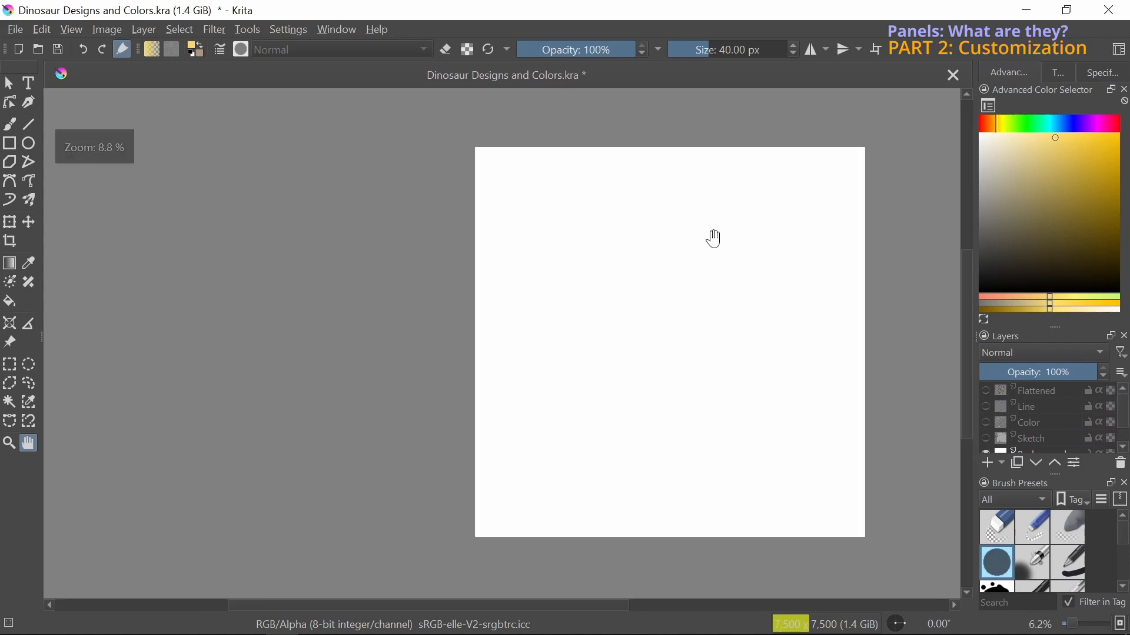
scroll(714, 237, down, 1)
scroll(1025, 410, down, 1)
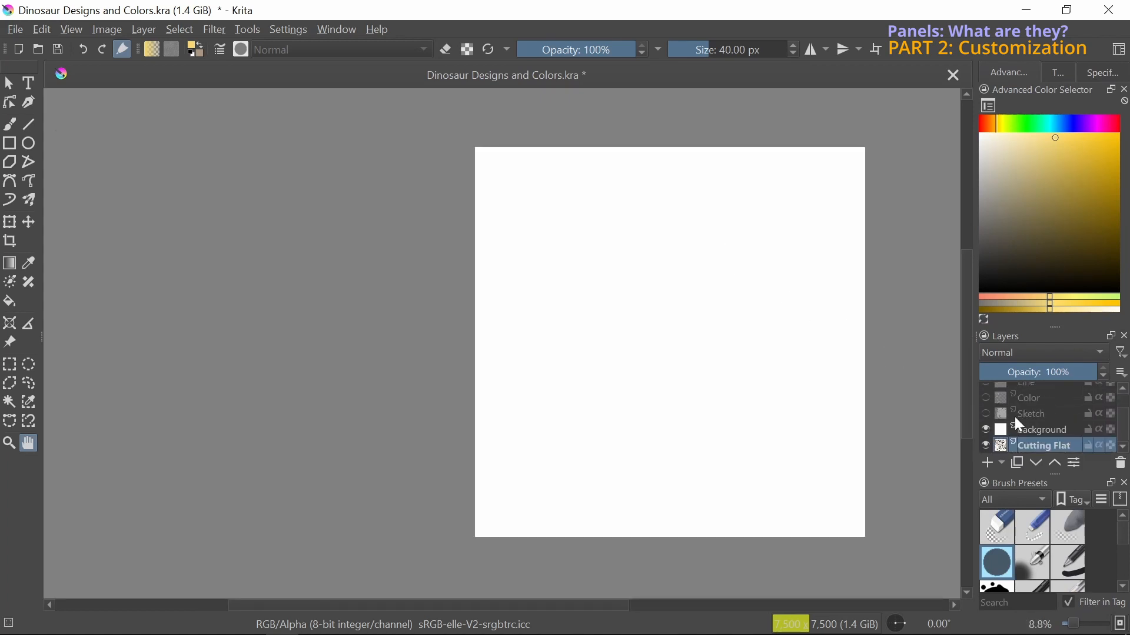
click(986, 414)
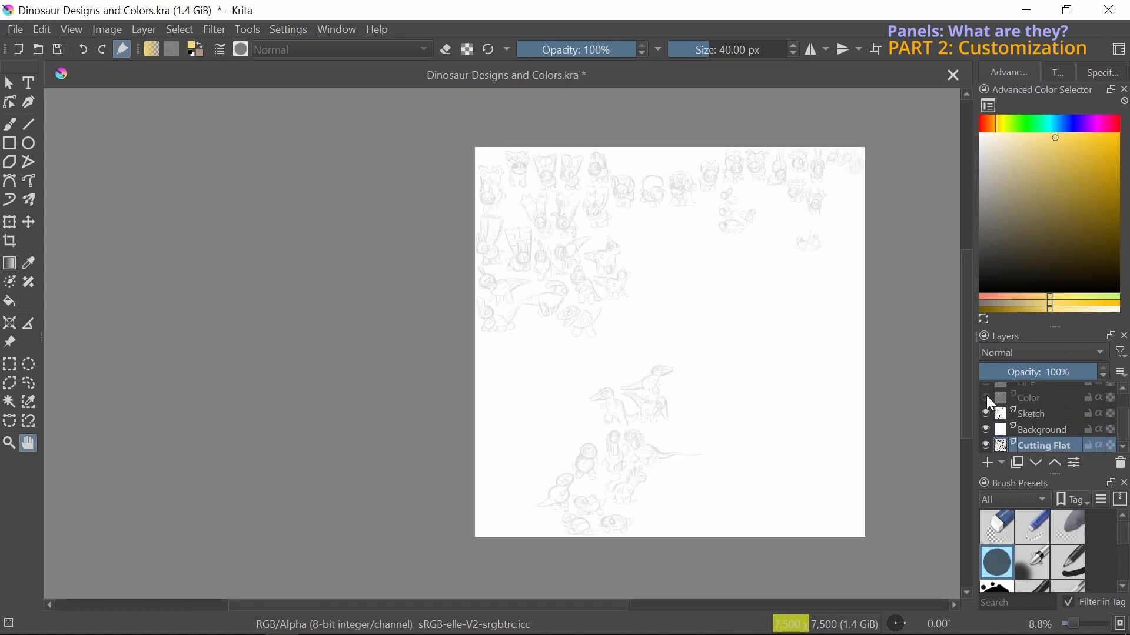
click(986, 397)
click(990, 425)
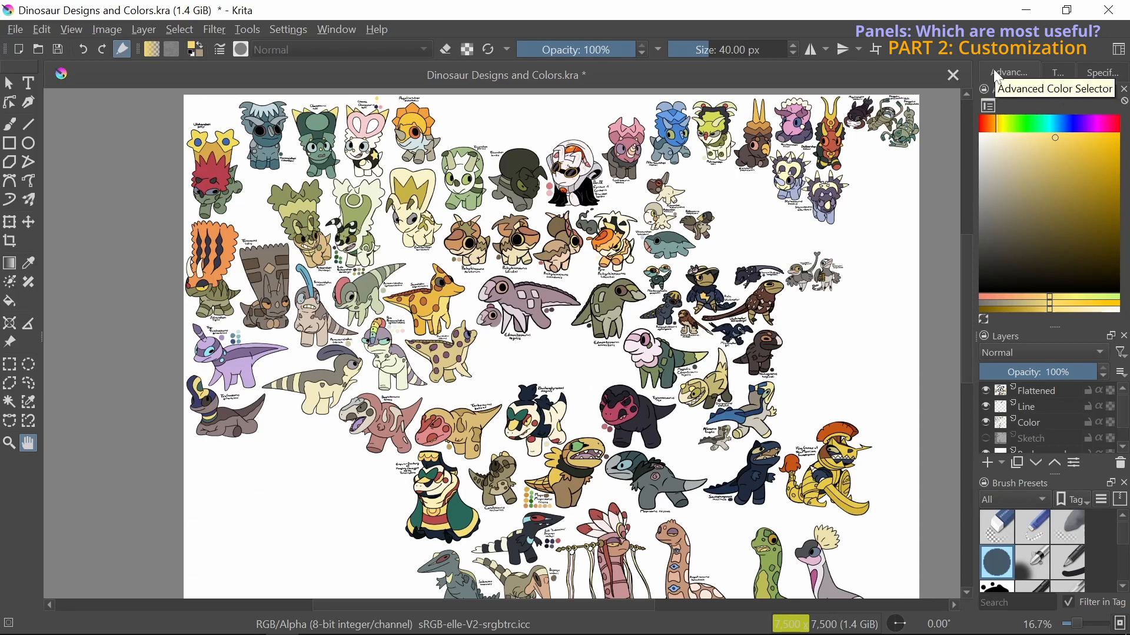
Look through the dockers grouped with the Advanced Color Selector, including the Specific Color Selector, and return to the Advanced Color Selector
click(1058, 73)
click(1093, 73)
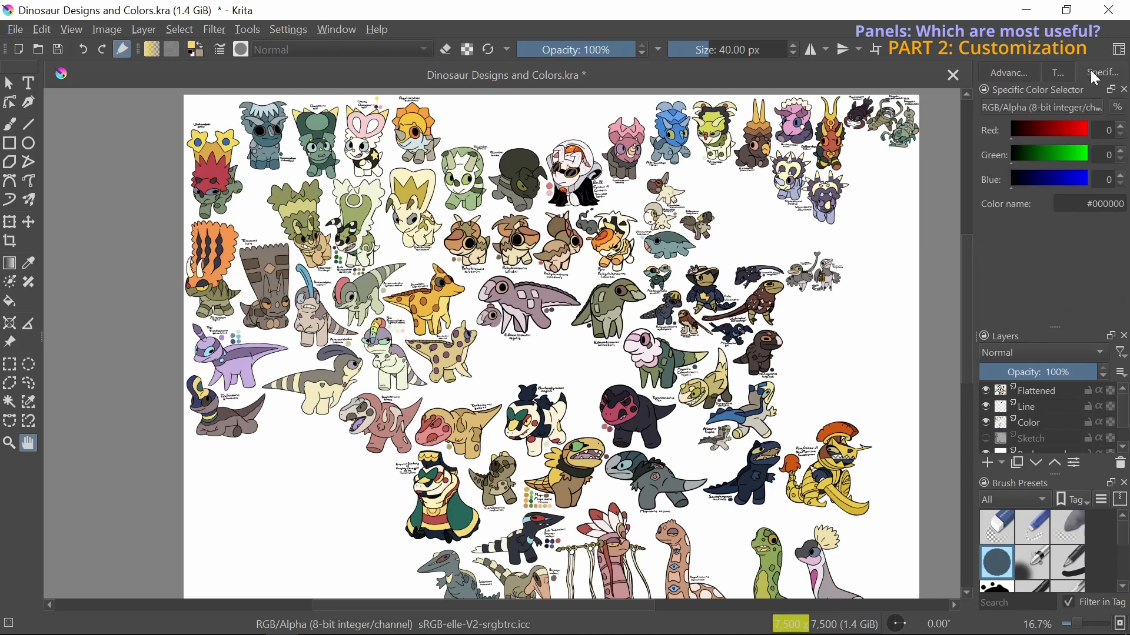
click(1058, 73)
click(1011, 70)
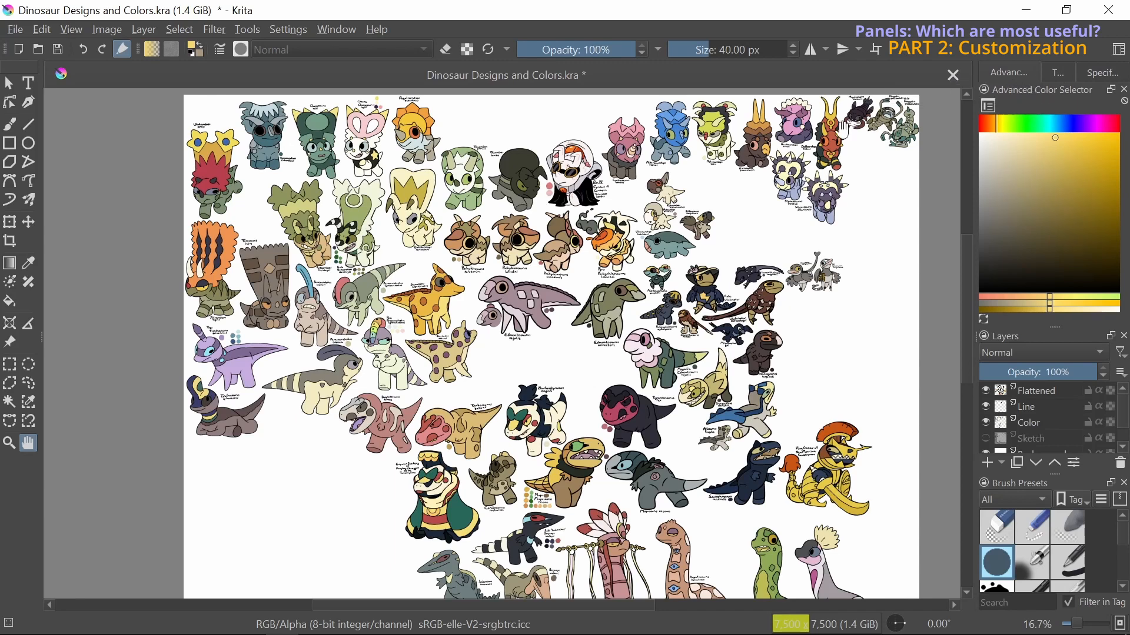
scroll(497, 237, up, 1)
drag(467, 187, 482, 223)
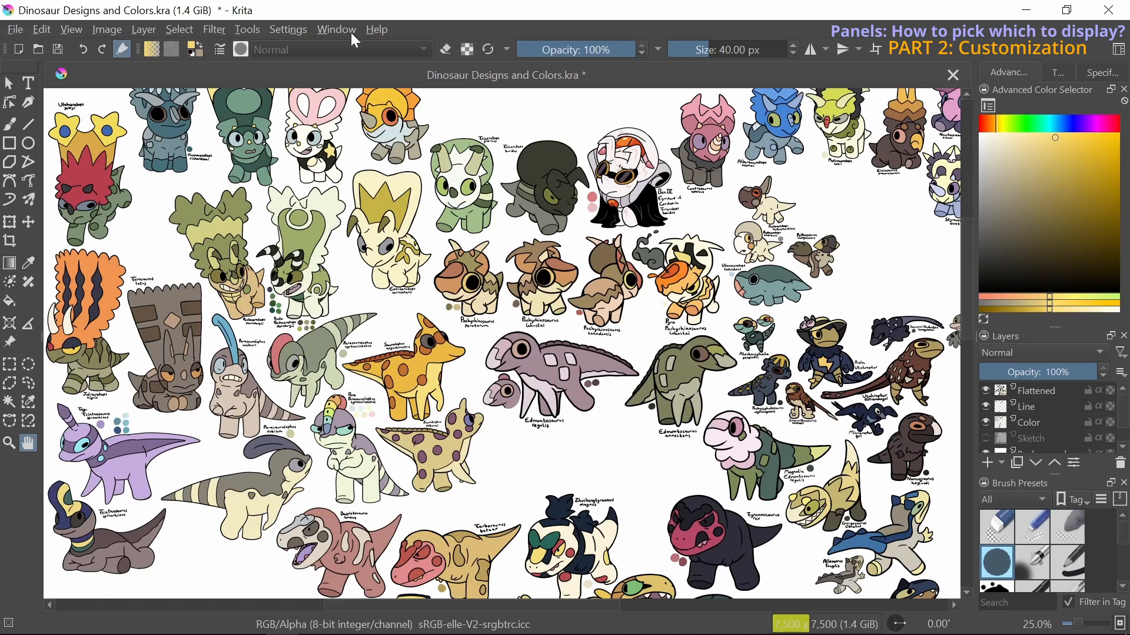
Check where the list of available dockers is found in the settings
click(286, 30)
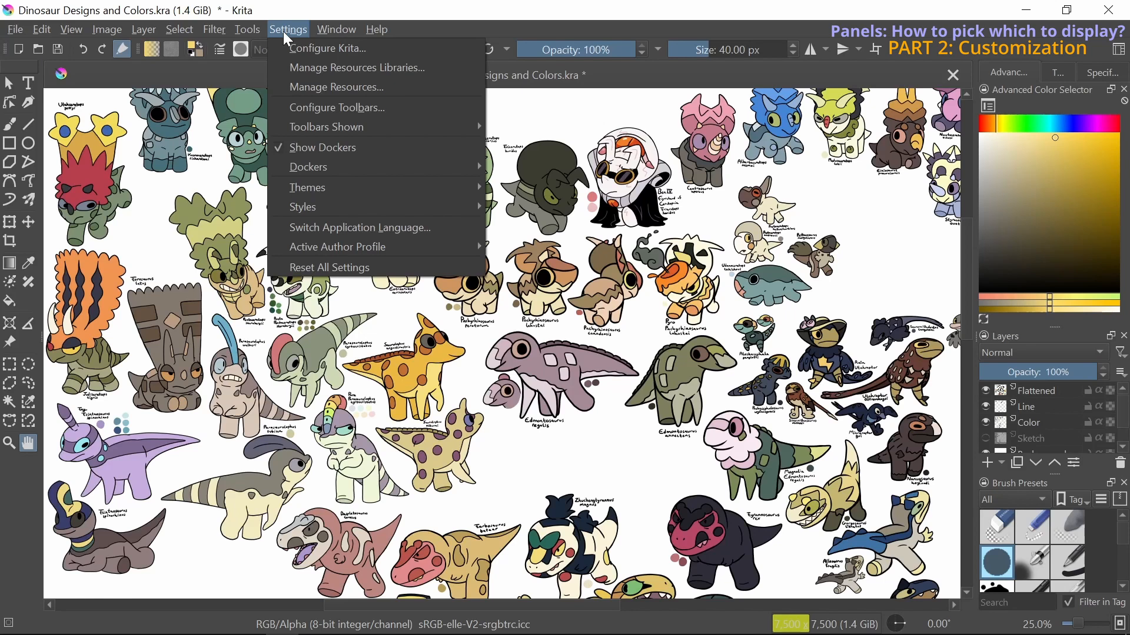
mouse_move(316, 171)
click(569, 123)
Open the Color Selector Settings in the Krita configuration and choose the square selector shape with a horizontal hue bar
click(280, 29)
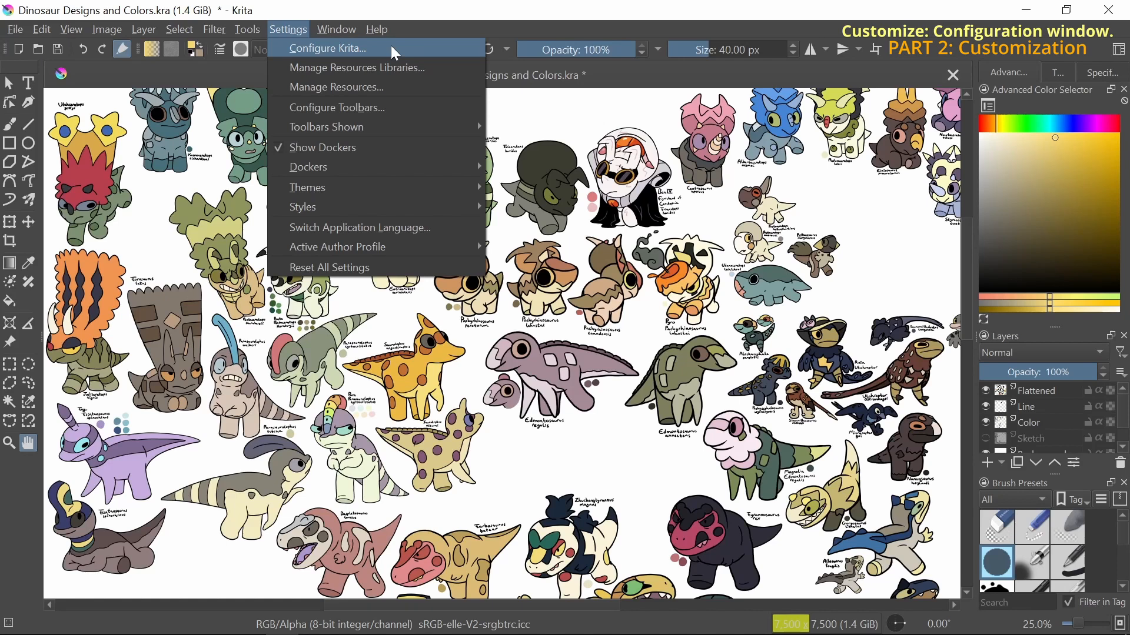
mouse_move(450, 166)
click(379, 51)
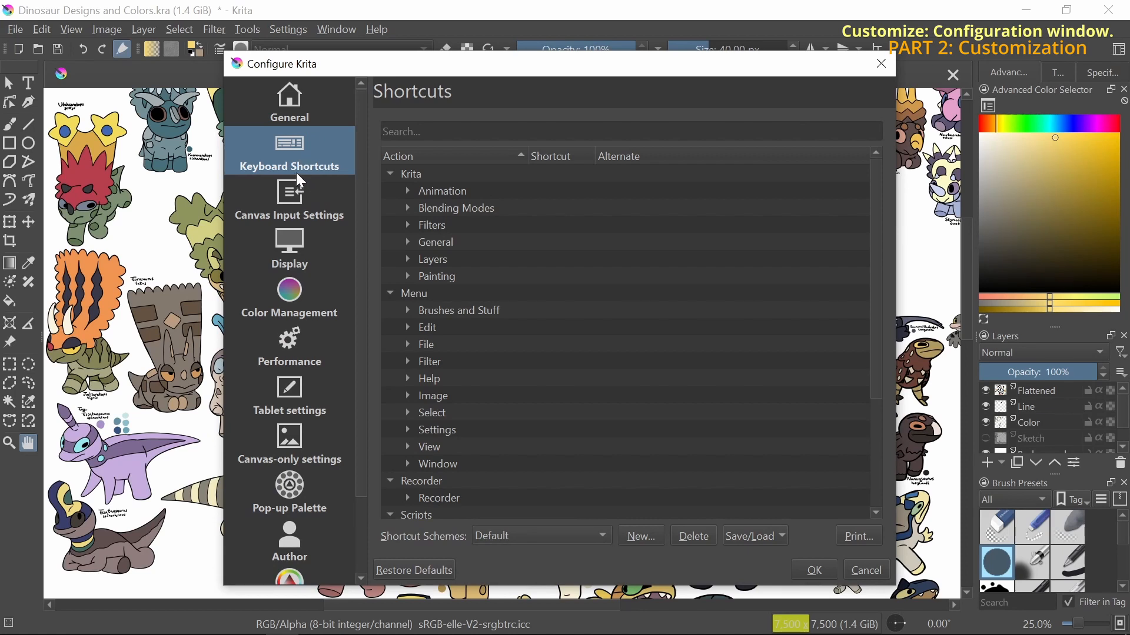
scroll(297, 174, down, 2)
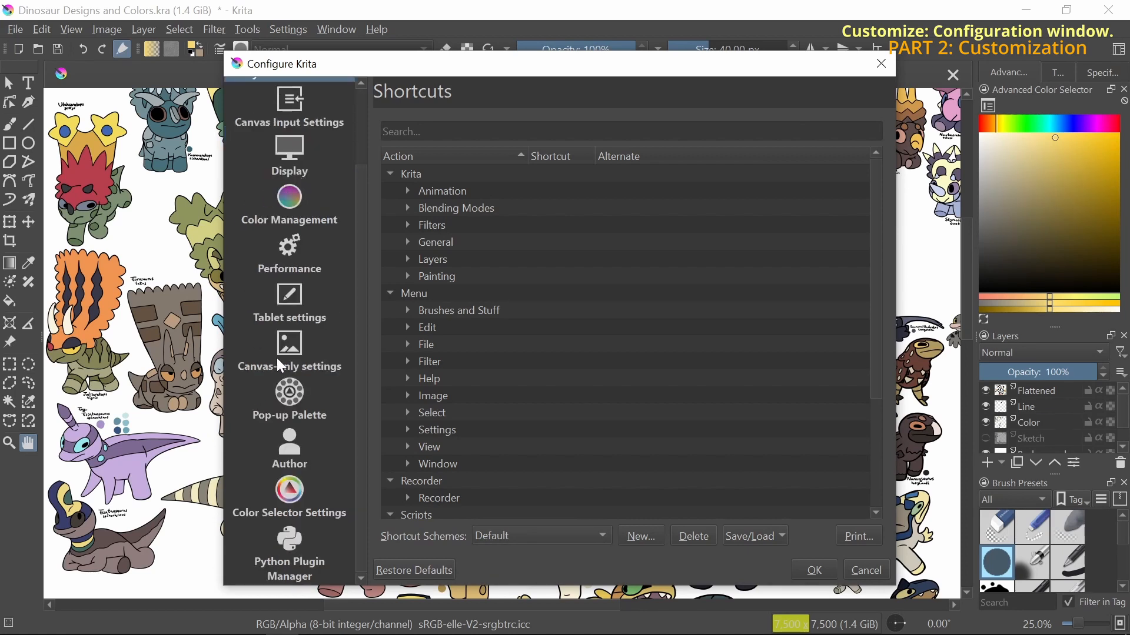
click(321, 493)
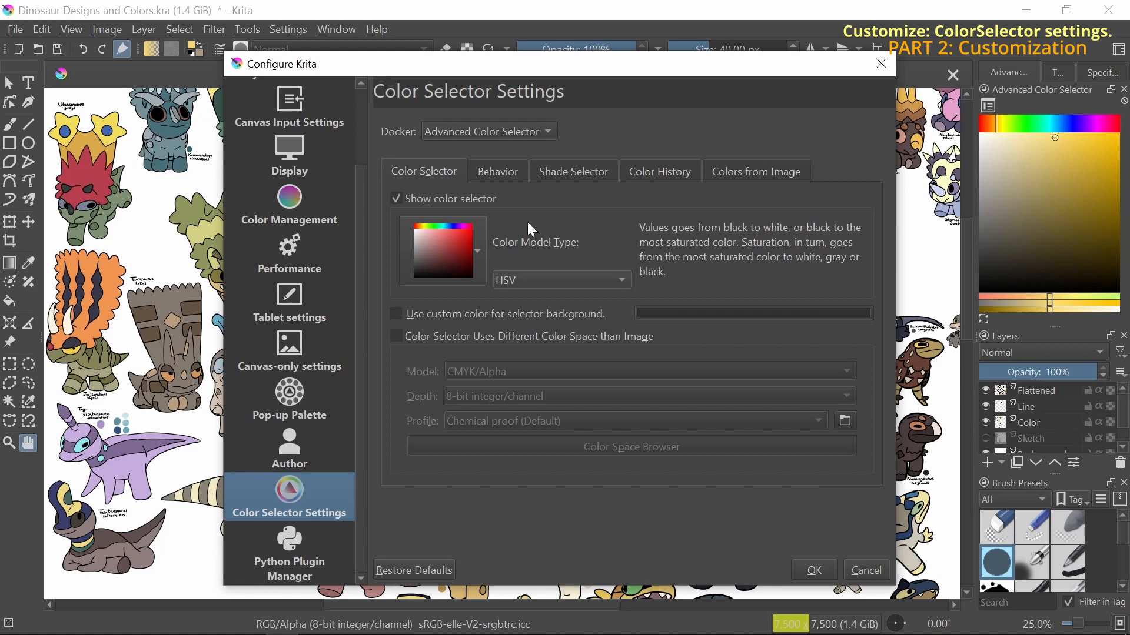
click(481, 249)
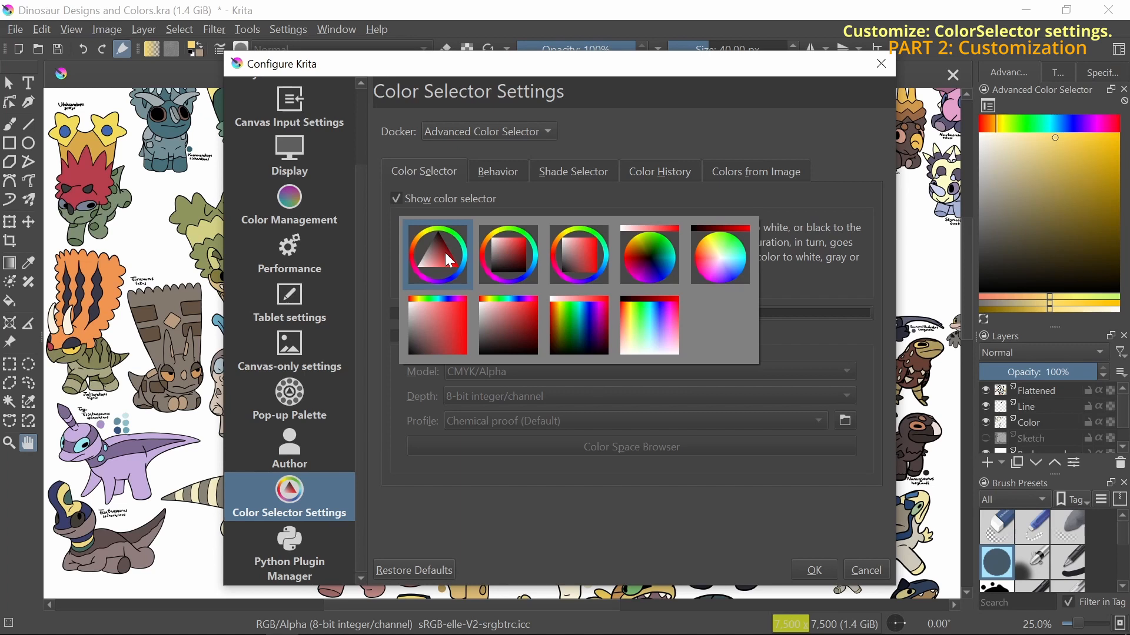
click(507, 323)
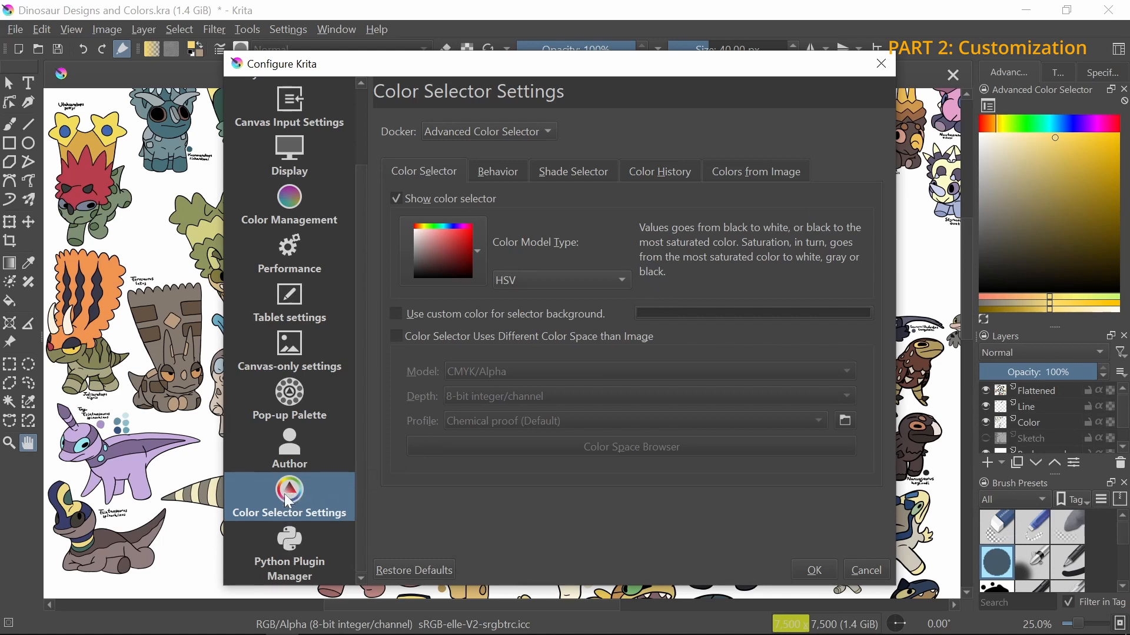
Review the Tablet, Performance and Canvas Input settings in the configuration window
scroll(297, 485, up, 2)
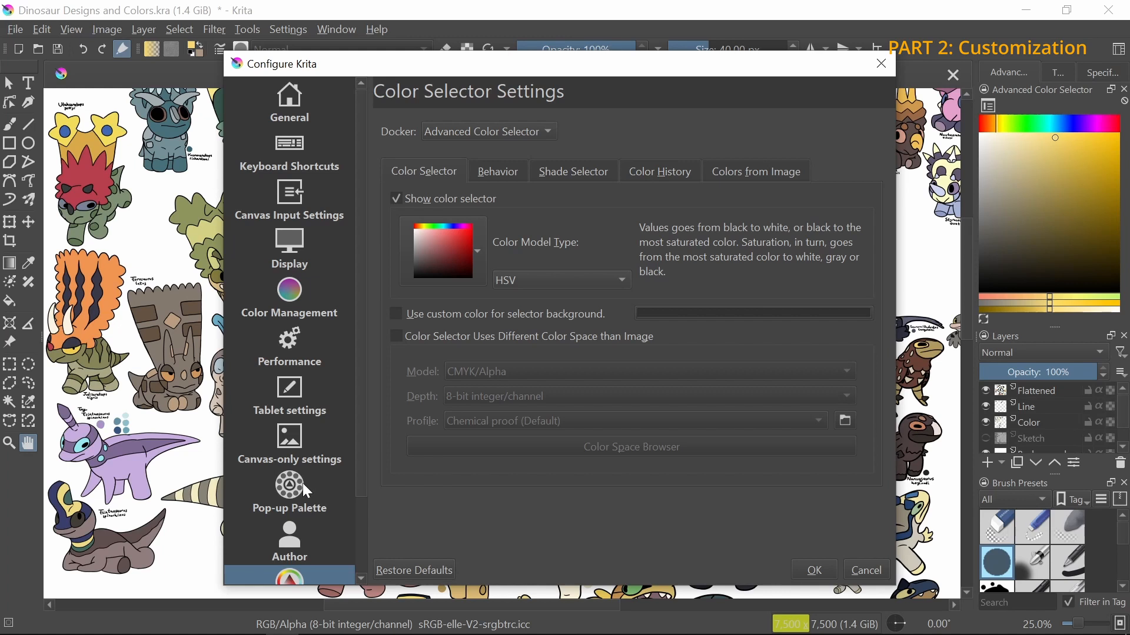
click(312, 385)
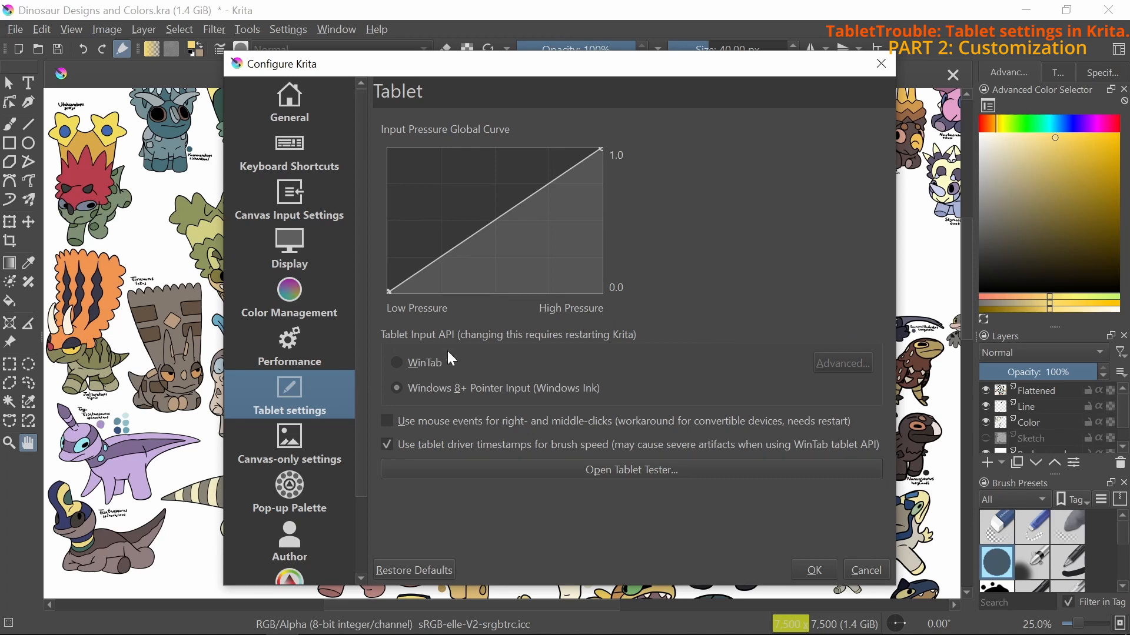
click(313, 351)
click(312, 176)
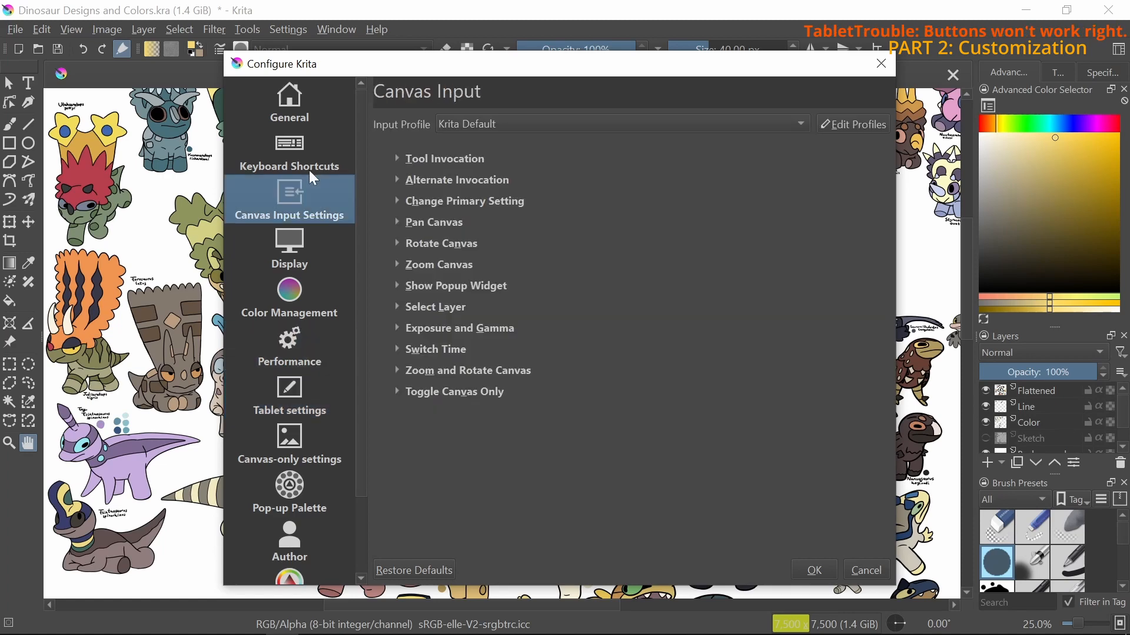
Open the keyboard shortcut settings and expand the Tool Shortcuts group under Tools
click(310, 149)
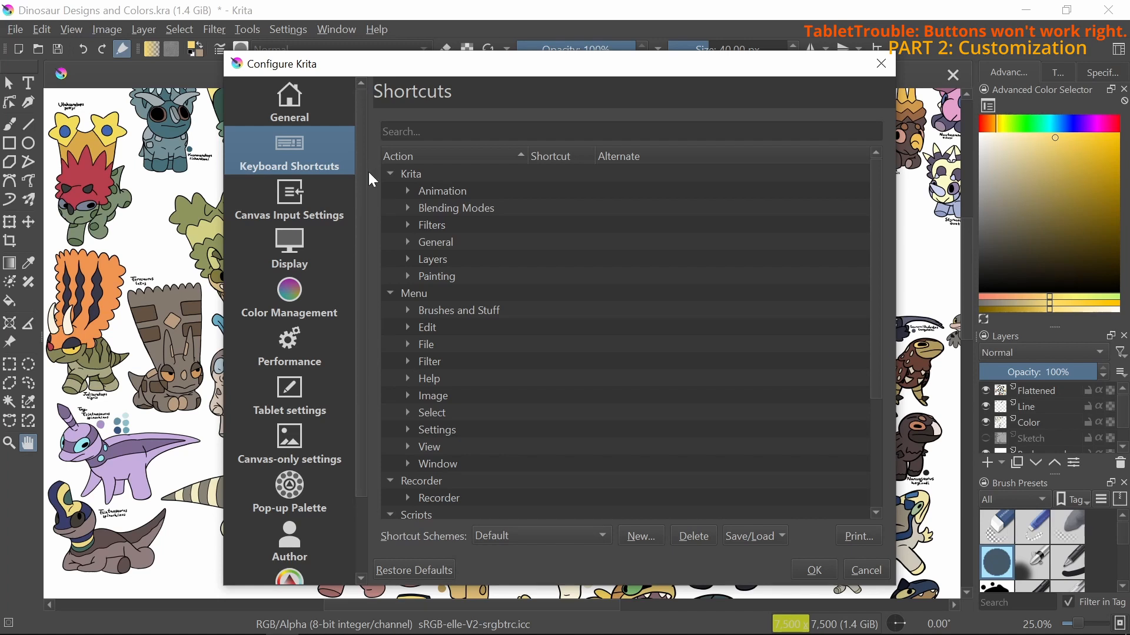
scroll(426, 240, down, 1)
scroll(427, 243, up, 1)
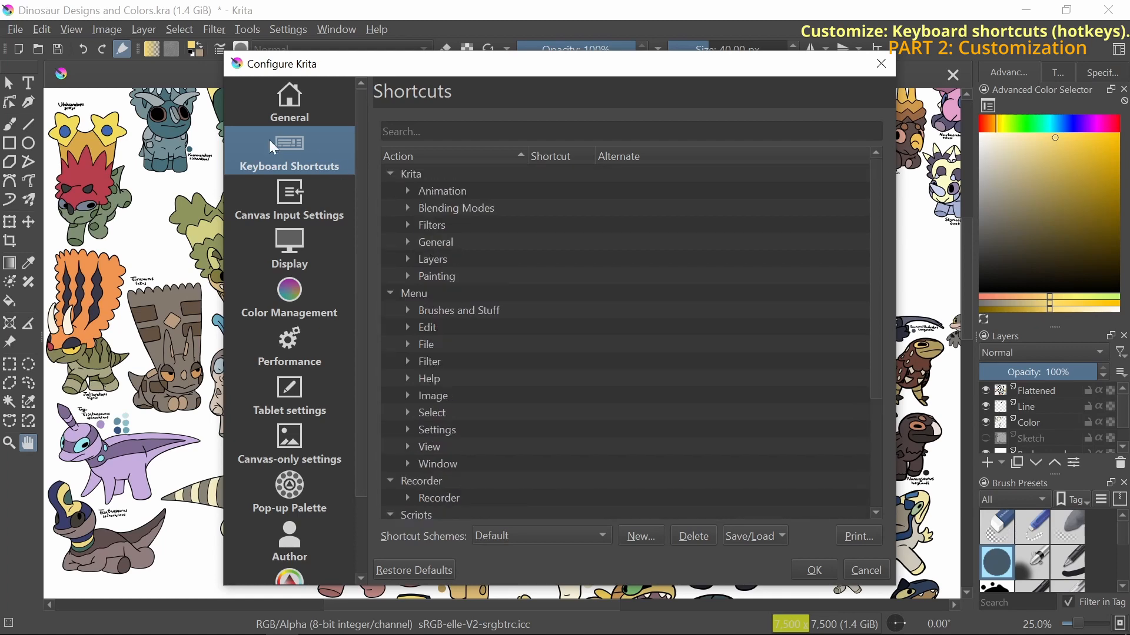
scroll(423, 230, down, 3)
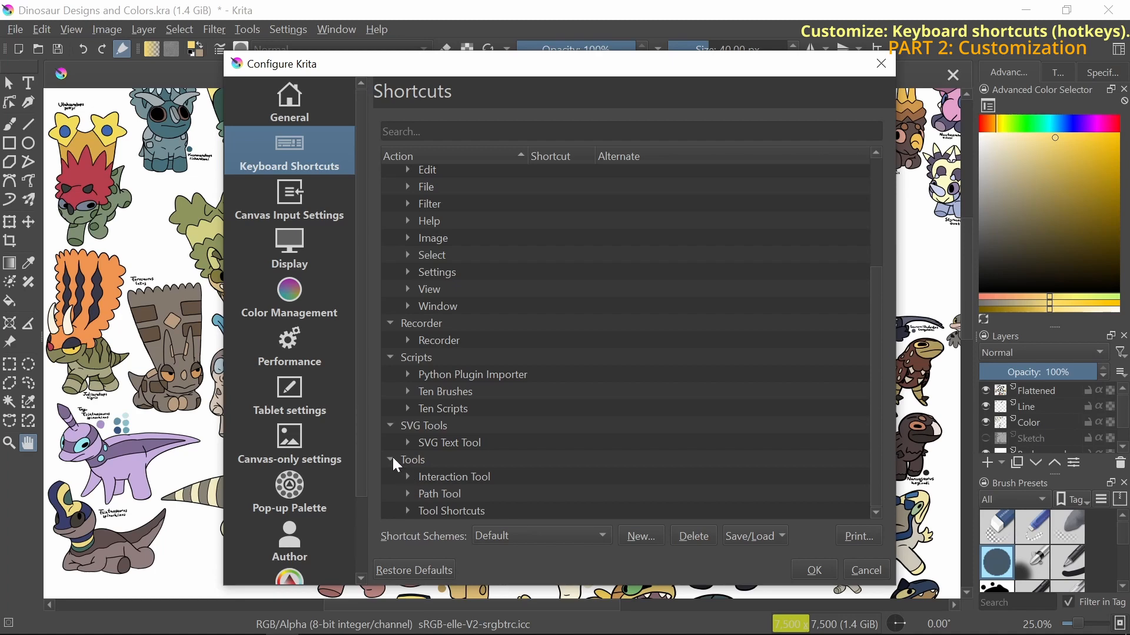
scroll(393, 457, up, 1)
scroll(403, 495, down, 1)
click(407, 510)
scroll(392, 460, down, 3)
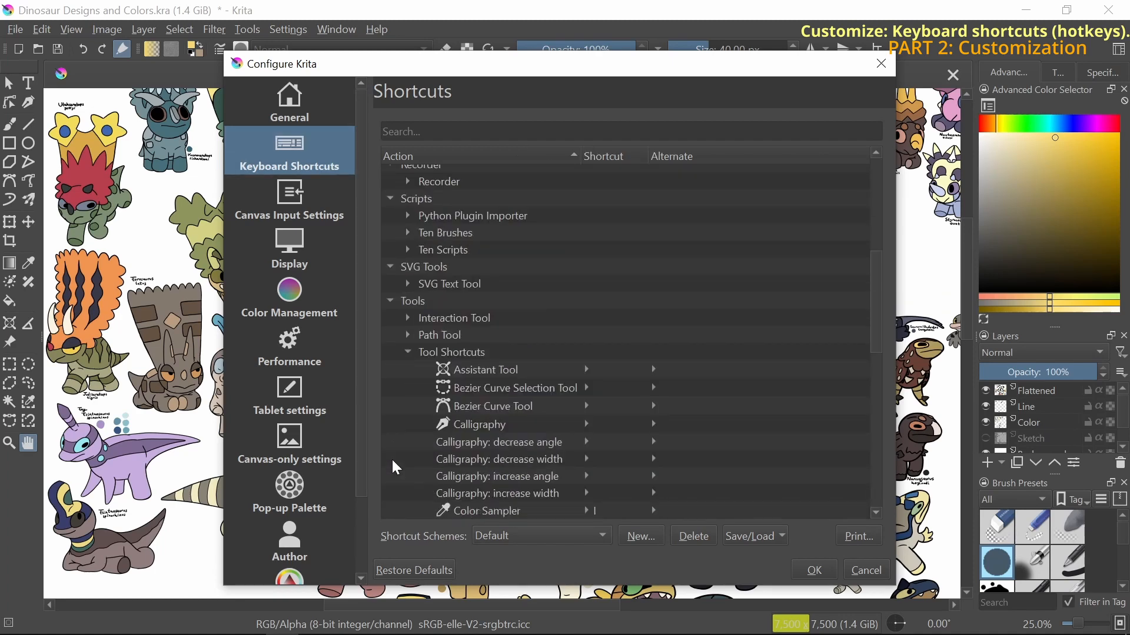
Examine the shortcuts assigned to the individual tools, from the Assistant Tool through to the Zoom Tool
scroll(393, 462, down, 3)
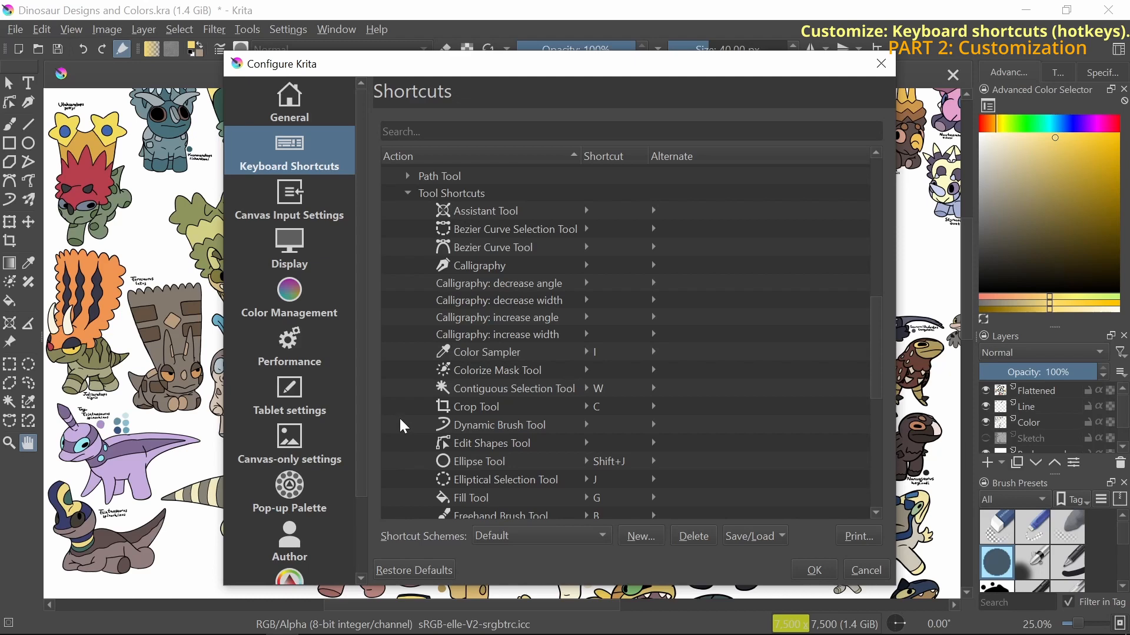
scroll(400, 420, up, 2)
scroll(400, 420, down, 2)
scroll(422, 389, down, 1)
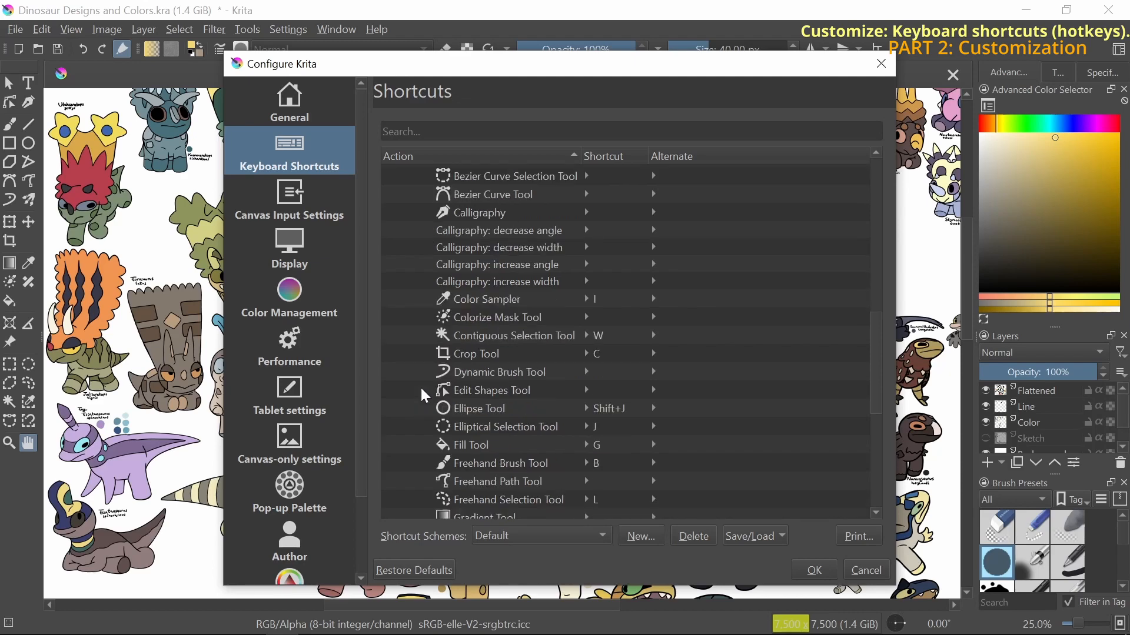
scroll(425, 396, down, 1)
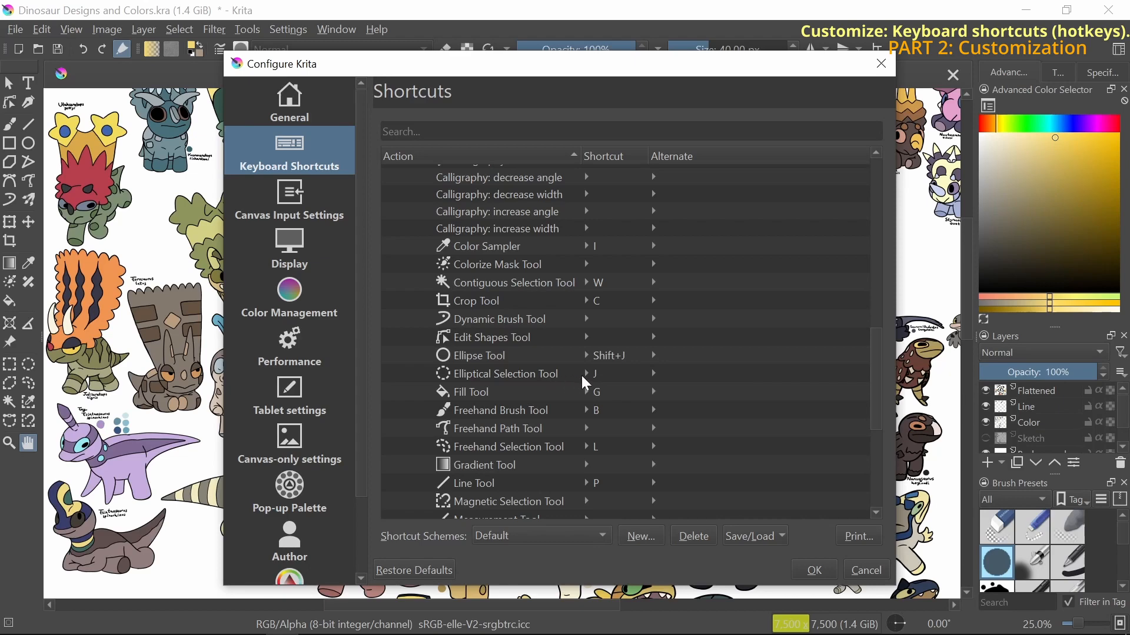
scroll(436, 373, down, 1)
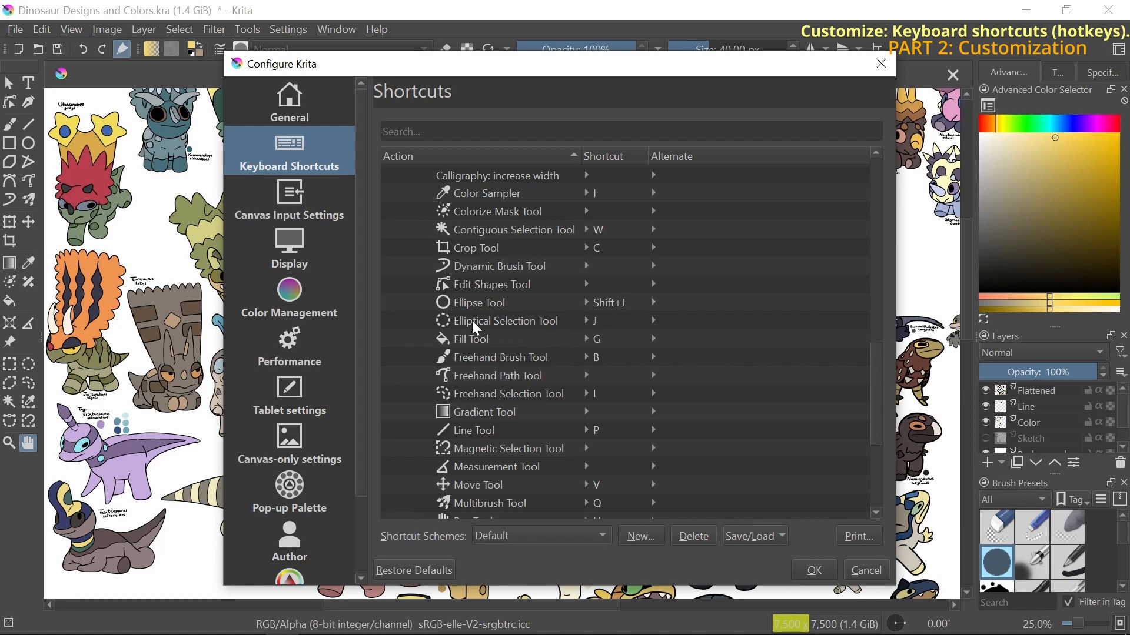
scroll(415, 374, down, 2)
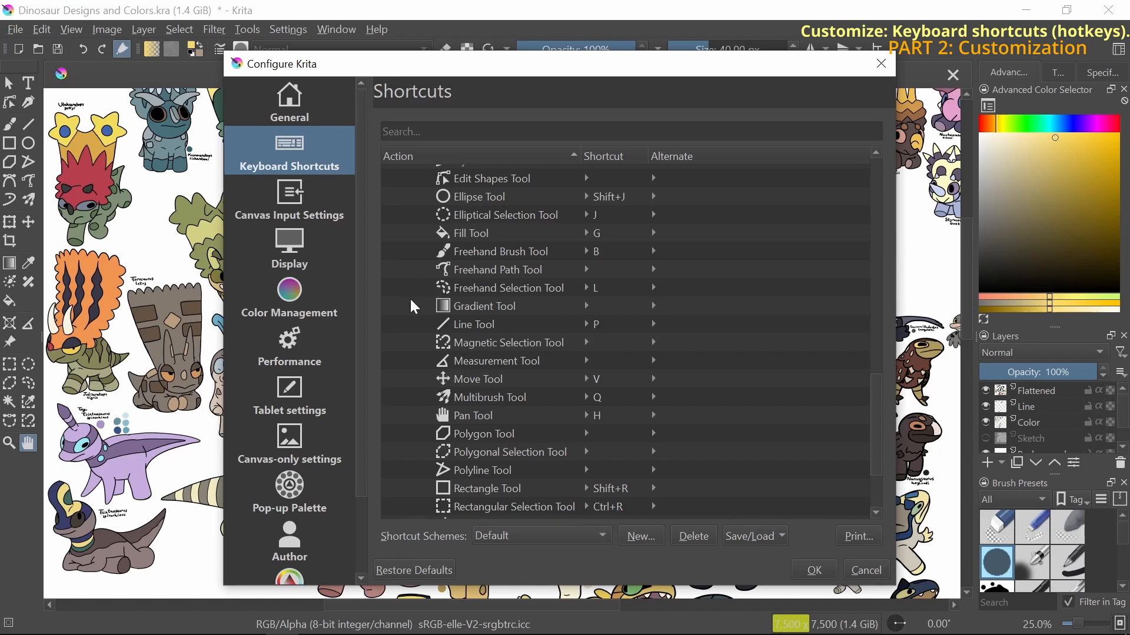
scroll(411, 301, down, 2)
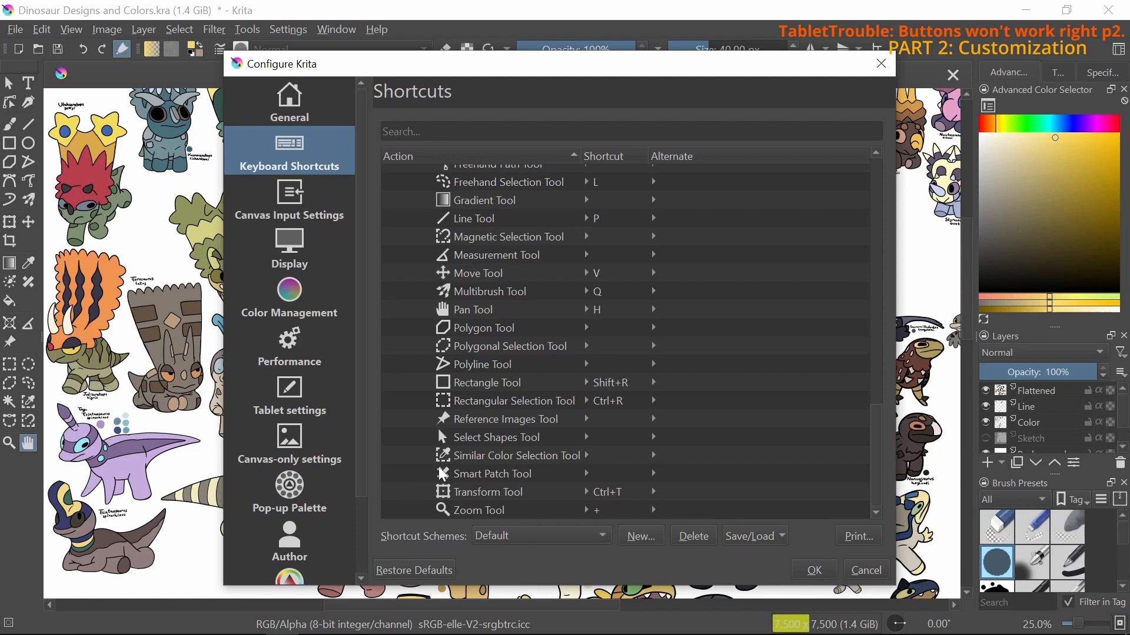
Restore the keyboard shortcuts to their defaults and close the configuration window
click(435, 572)
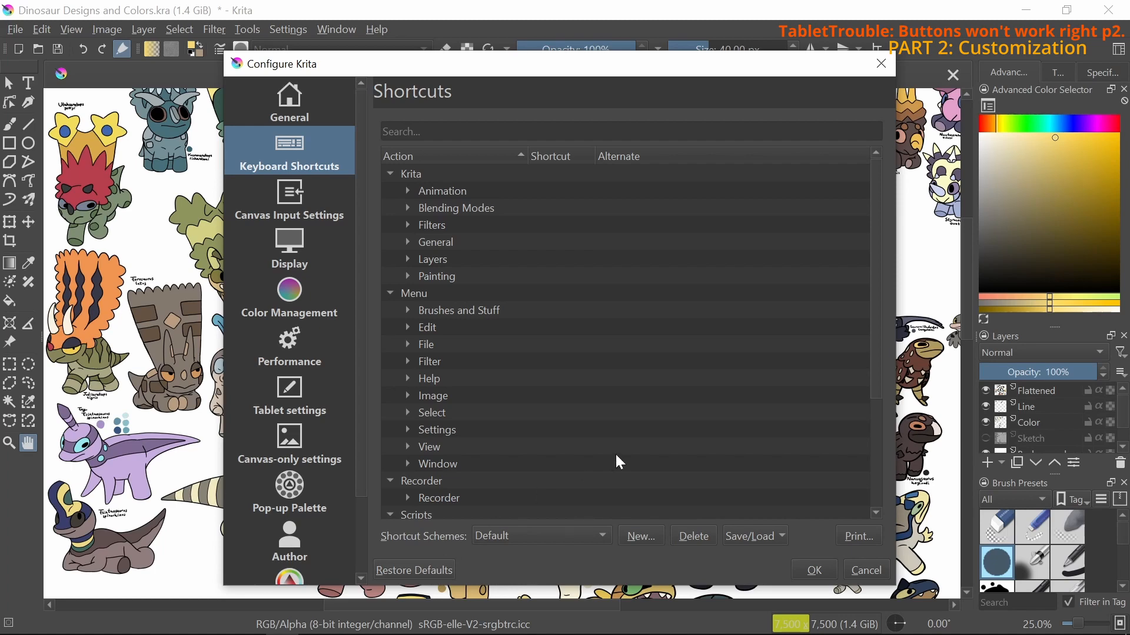
click(881, 63)
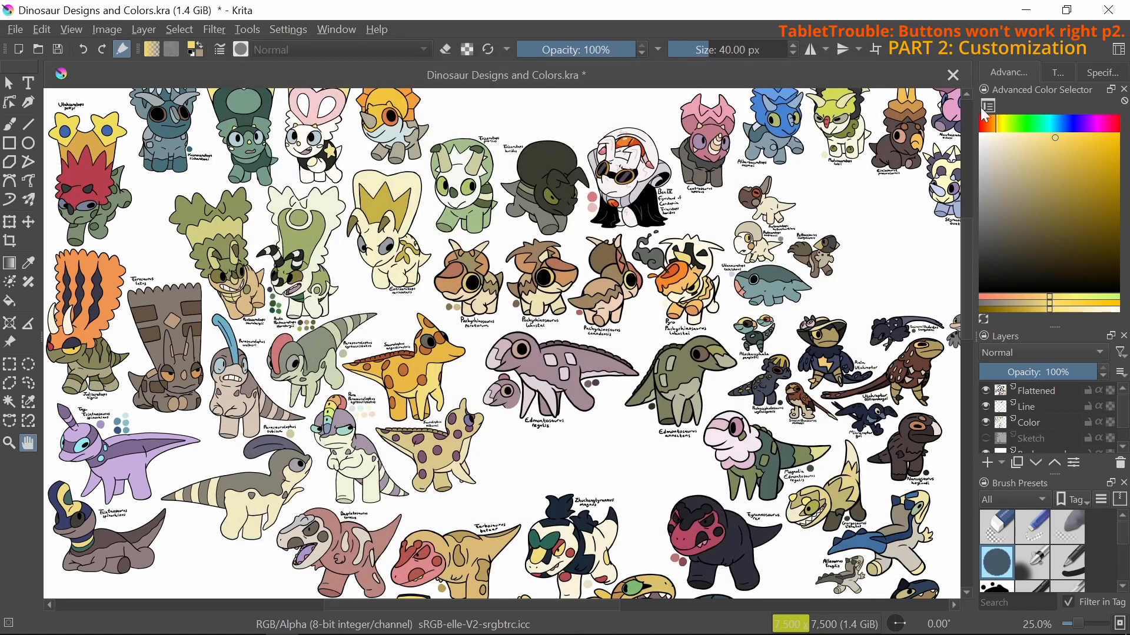
Minimize the Krita and OBS windows to reveal the desktop
click(1027, 15)
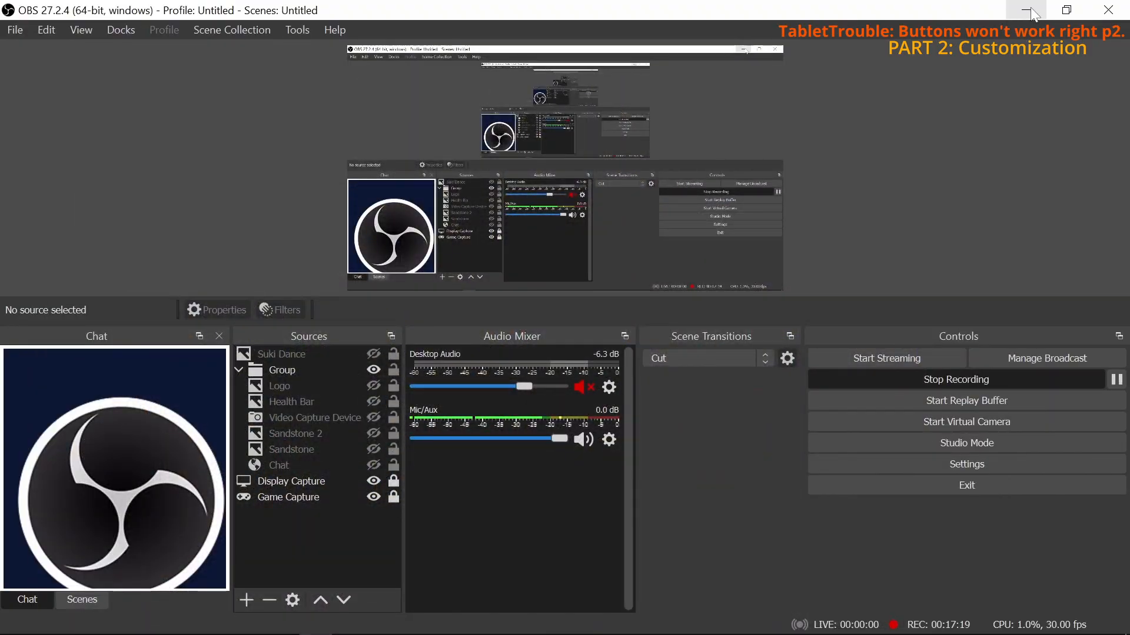
click(1029, 12)
click(1025, 14)
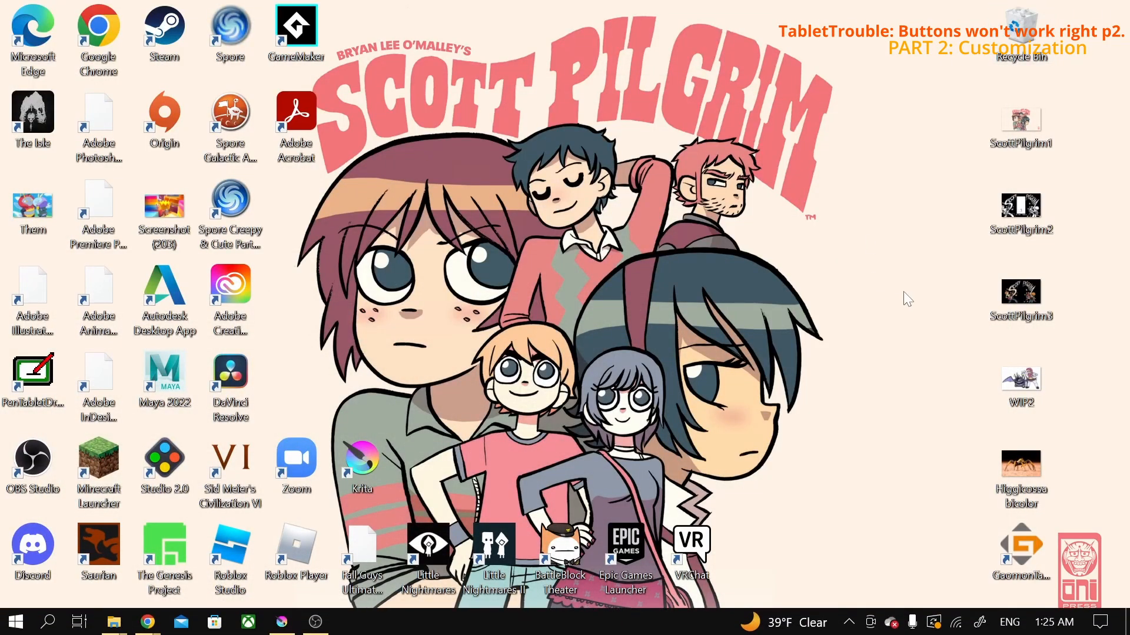
Open the GAOMON tablet driver and examine the shortcuts assigned to the express keys, then view the digital pen settings
double_click(1018, 553)
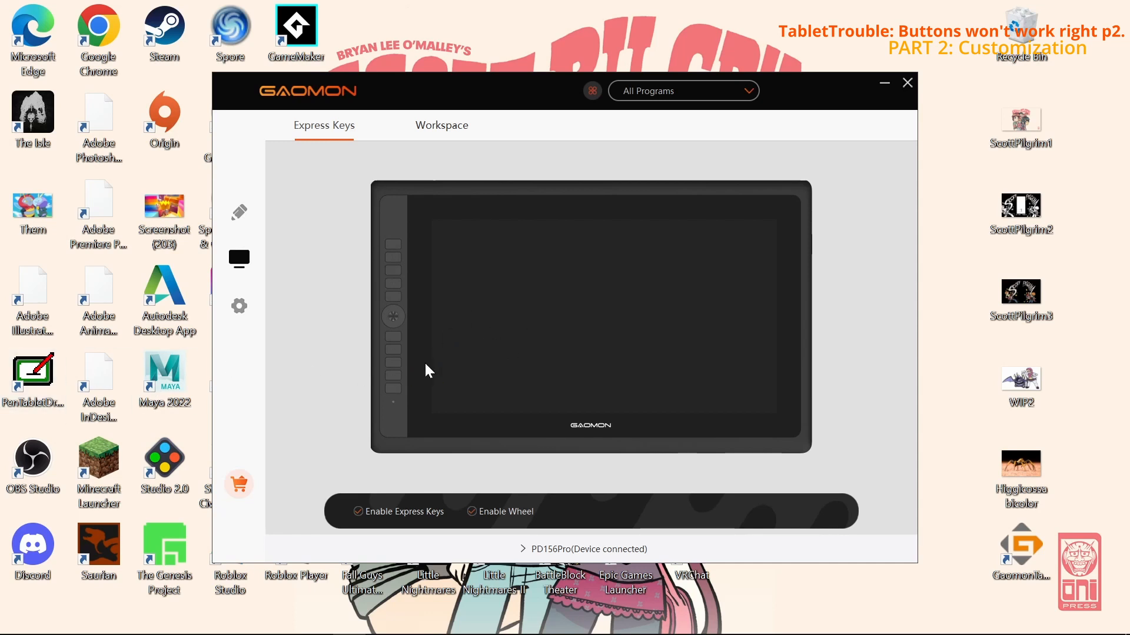
mouse_move(400, 394)
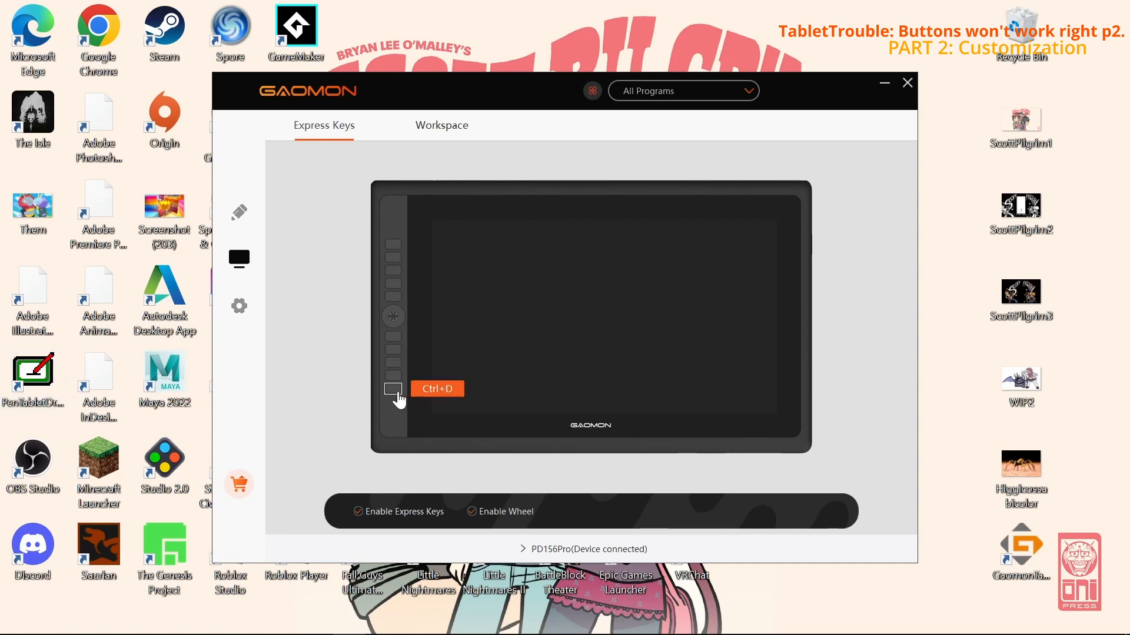
mouse_move(398, 374)
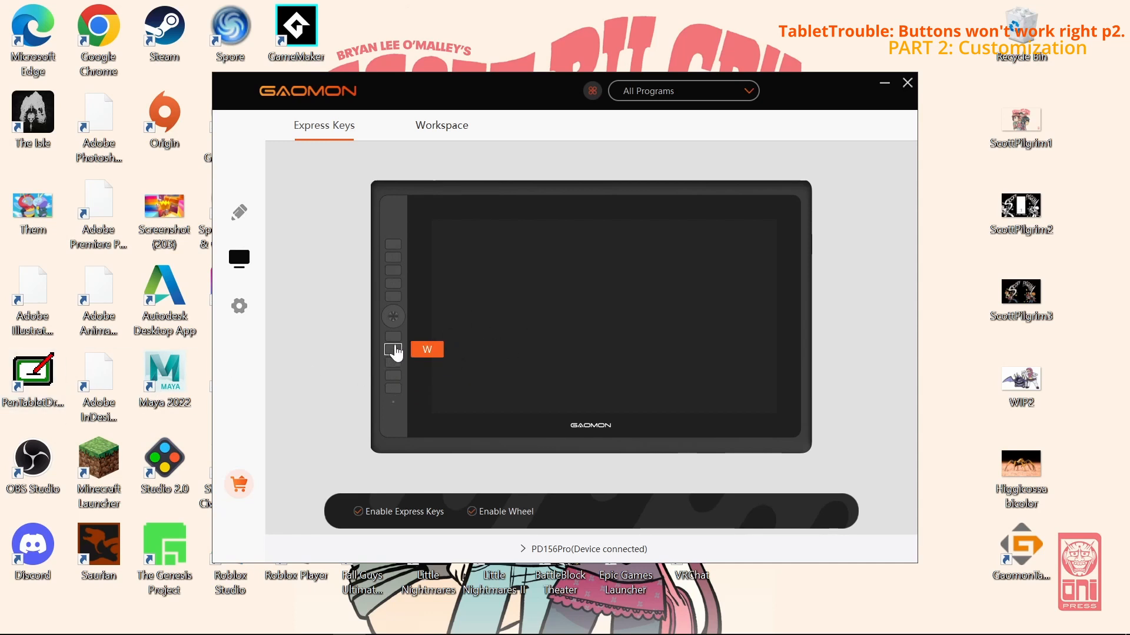
mouse_move(398, 279)
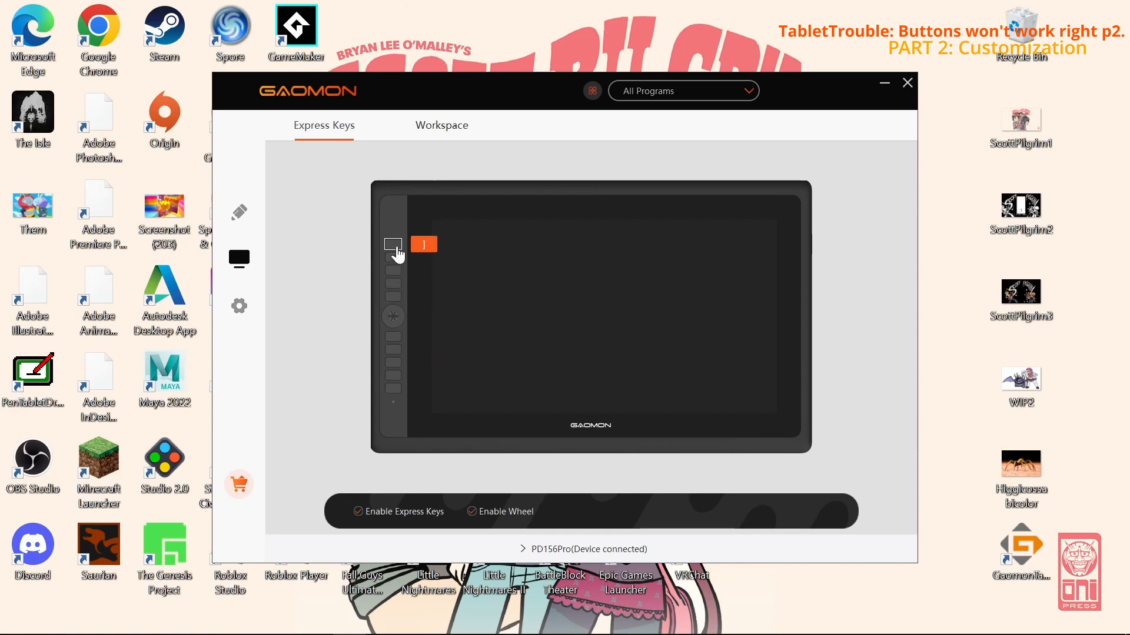
mouse_move(398, 305)
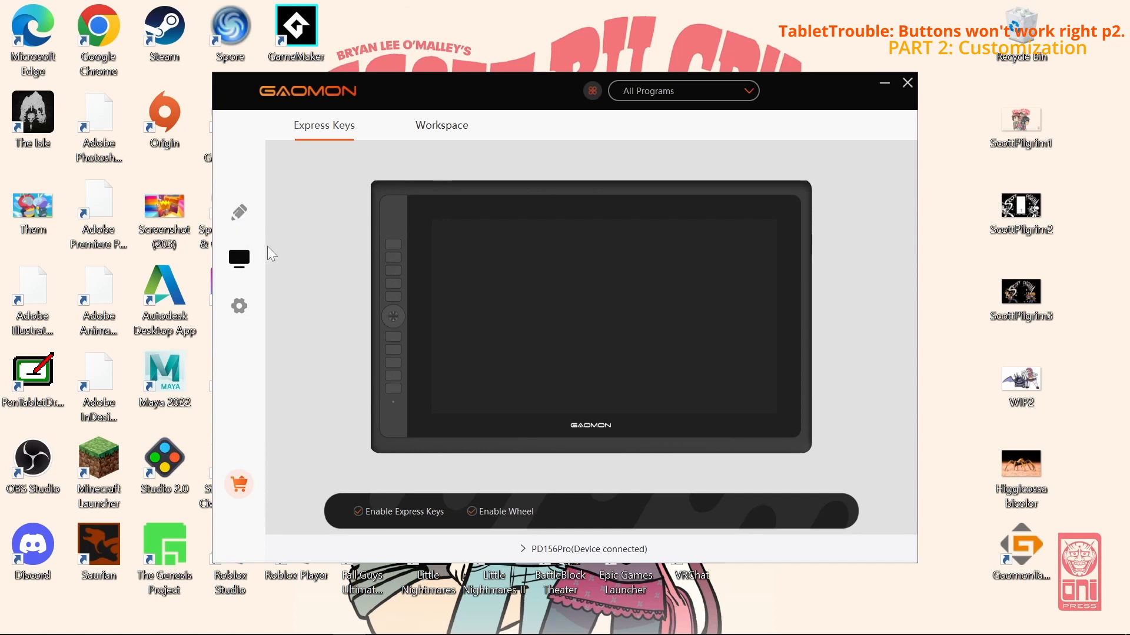
mouse_move(393, 349)
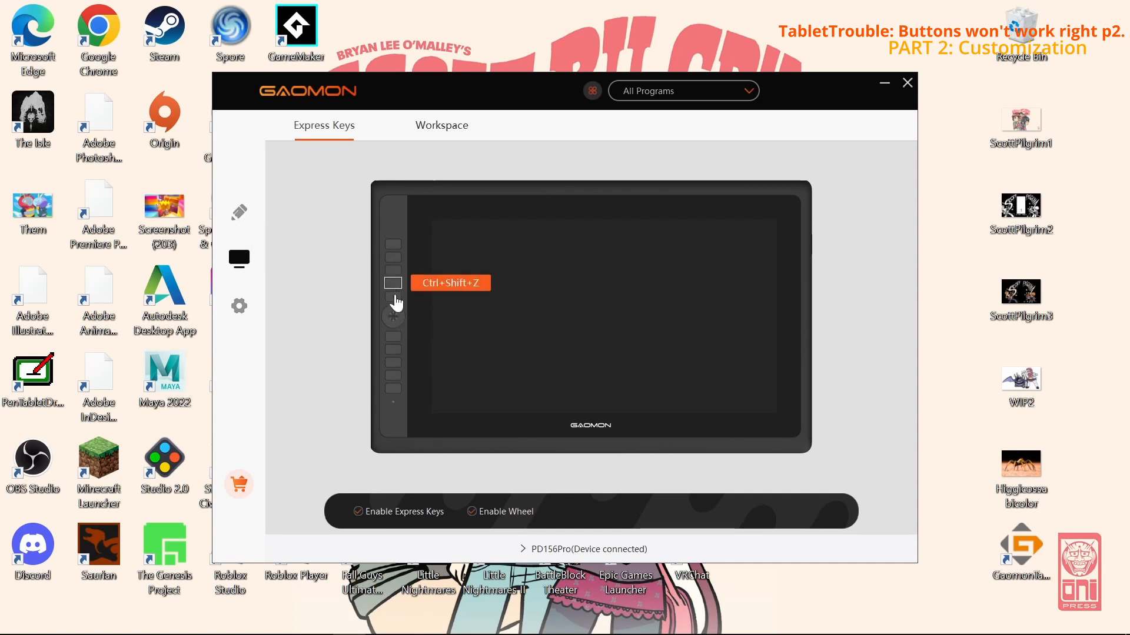
mouse_move(394, 246)
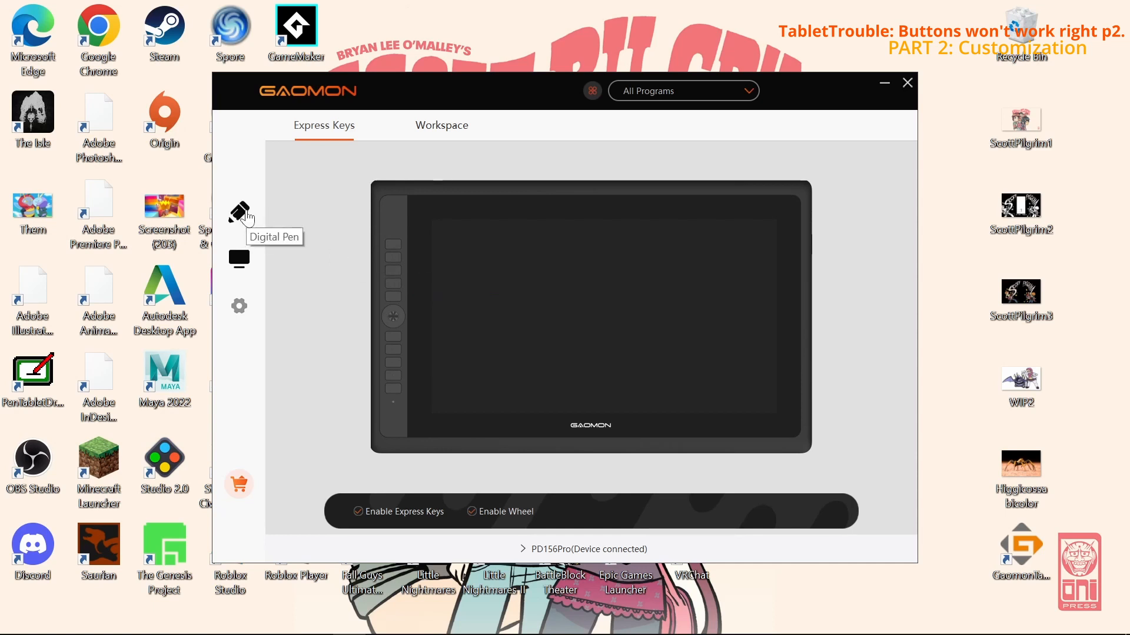
click(246, 217)
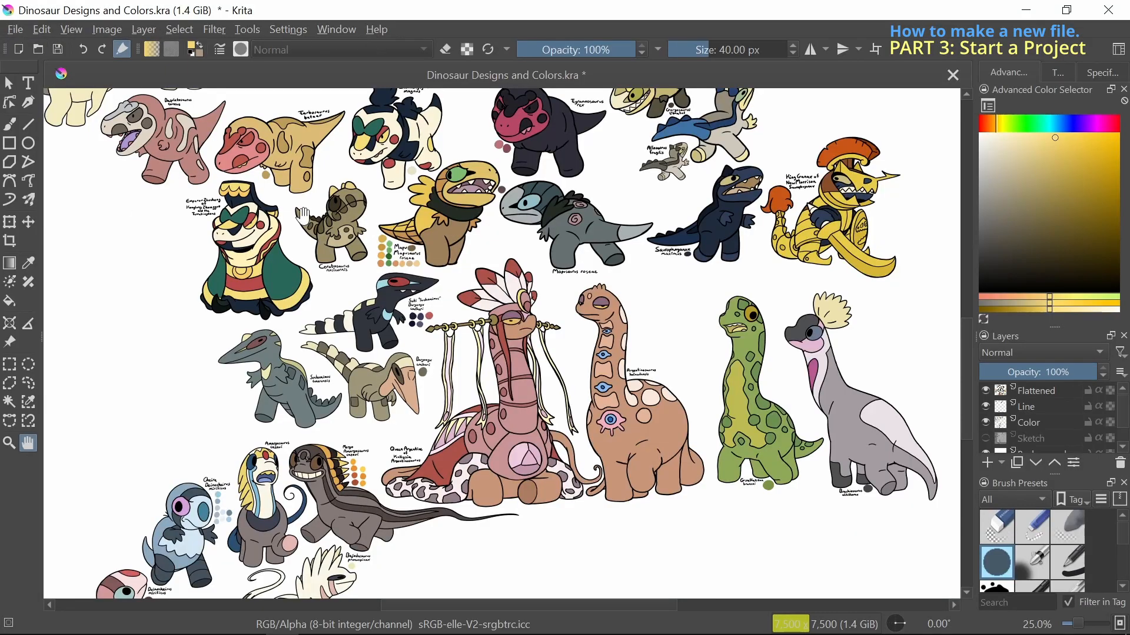
Start a new custom document and switch its width and height units to inches
click(16, 31)
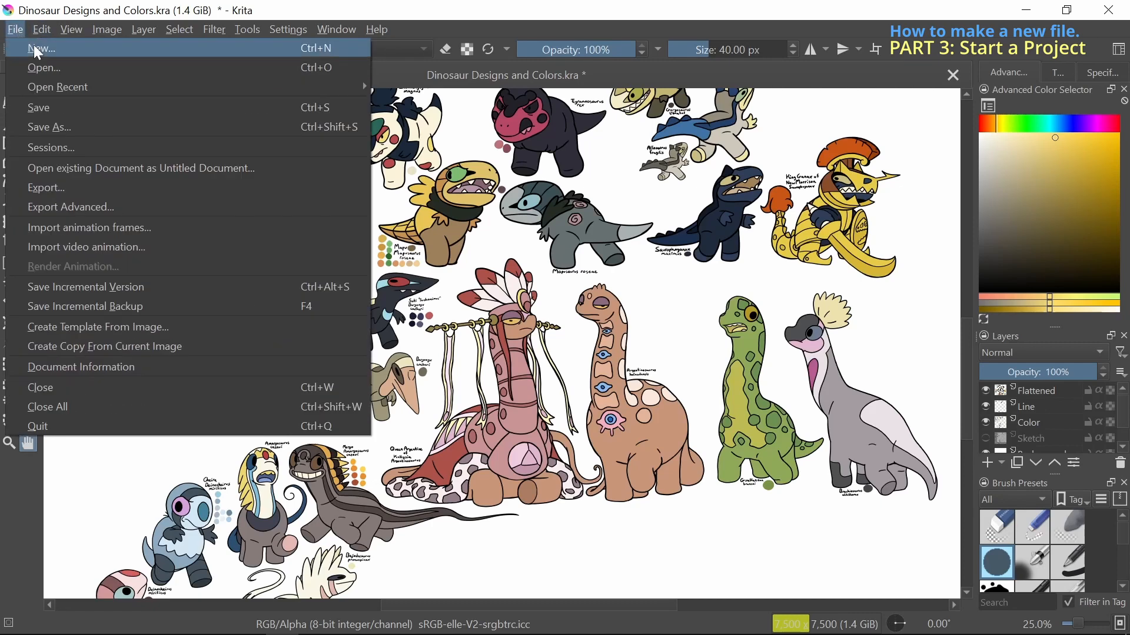
click(77, 50)
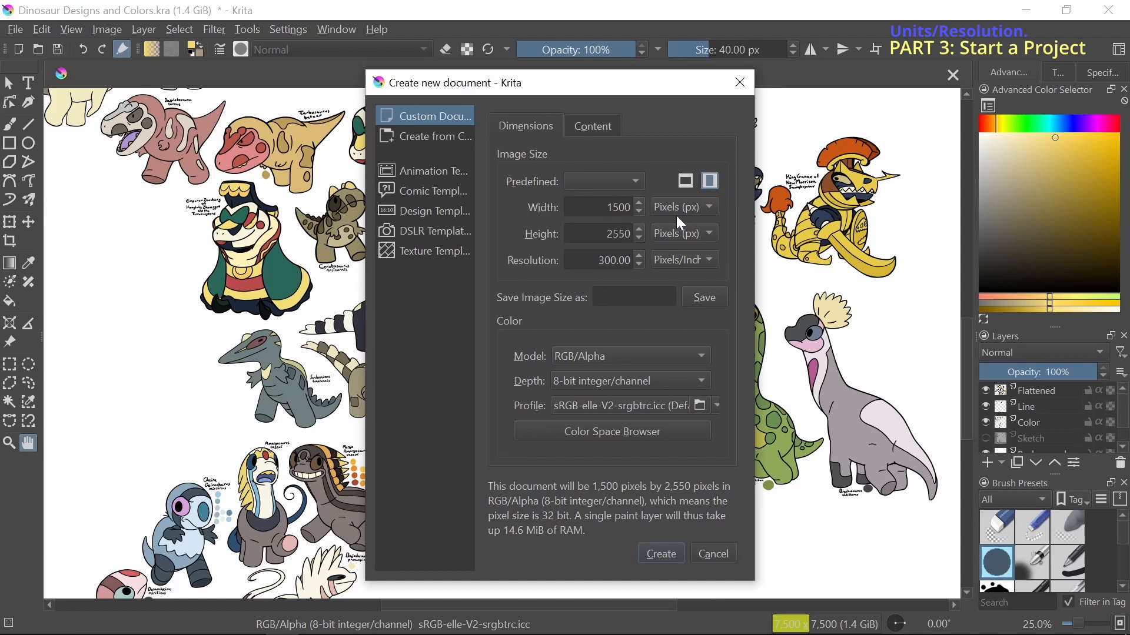
click(705, 216)
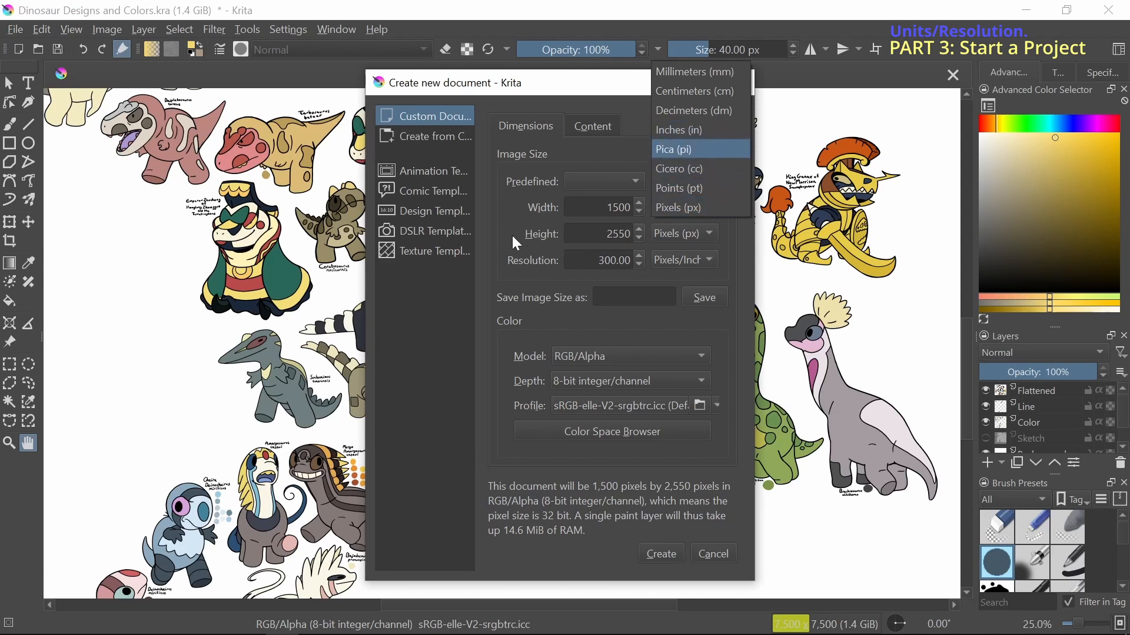
click(707, 130)
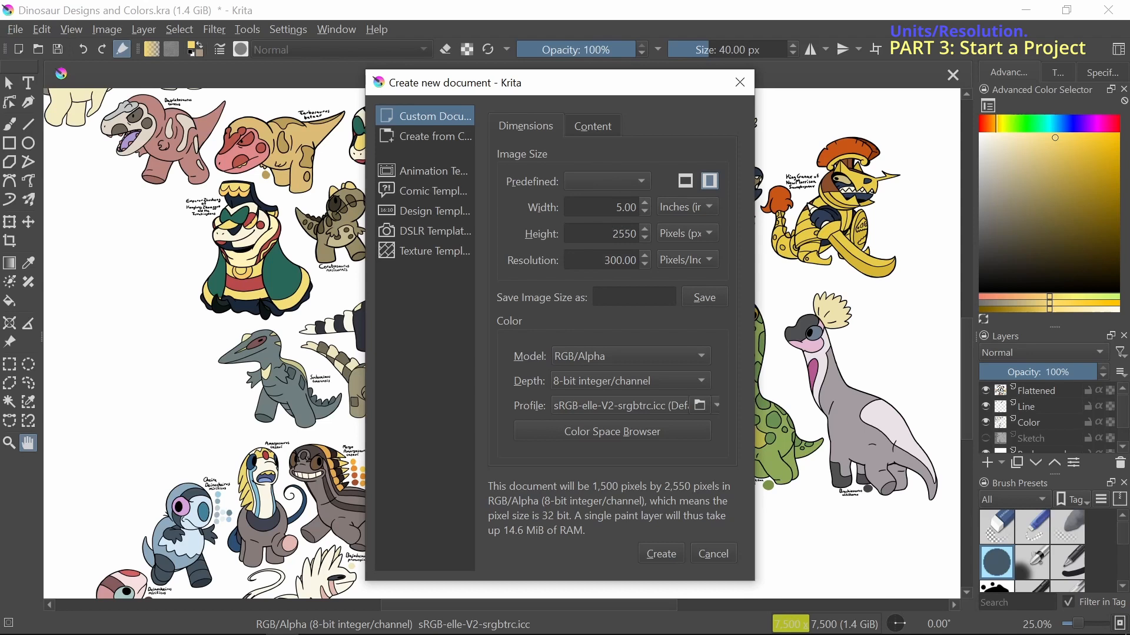
click(682, 234)
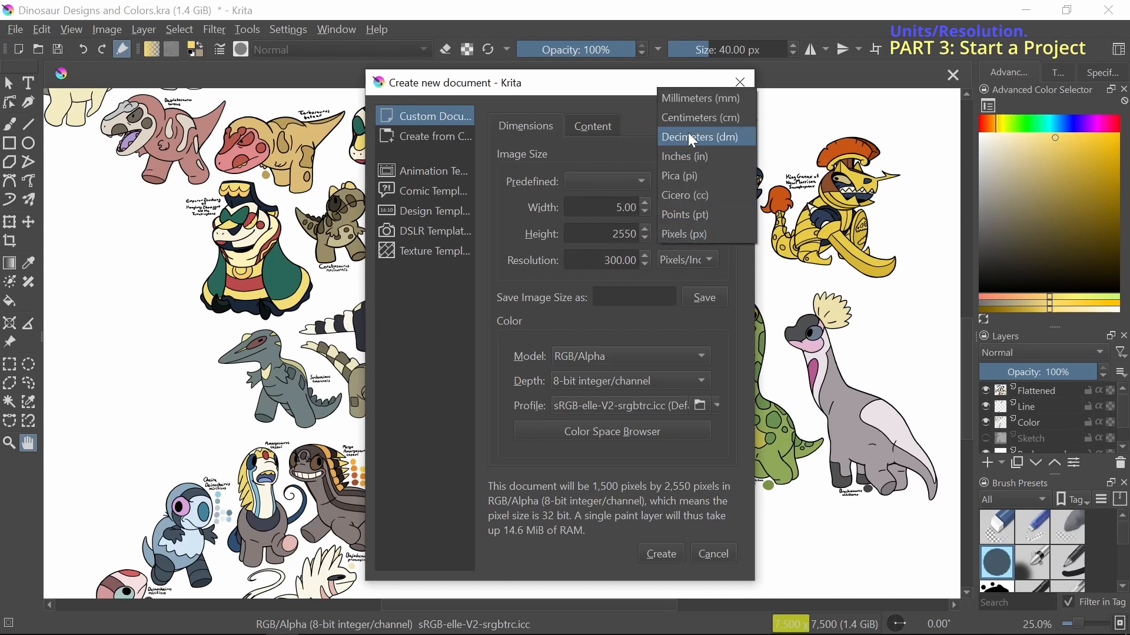
click(697, 158)
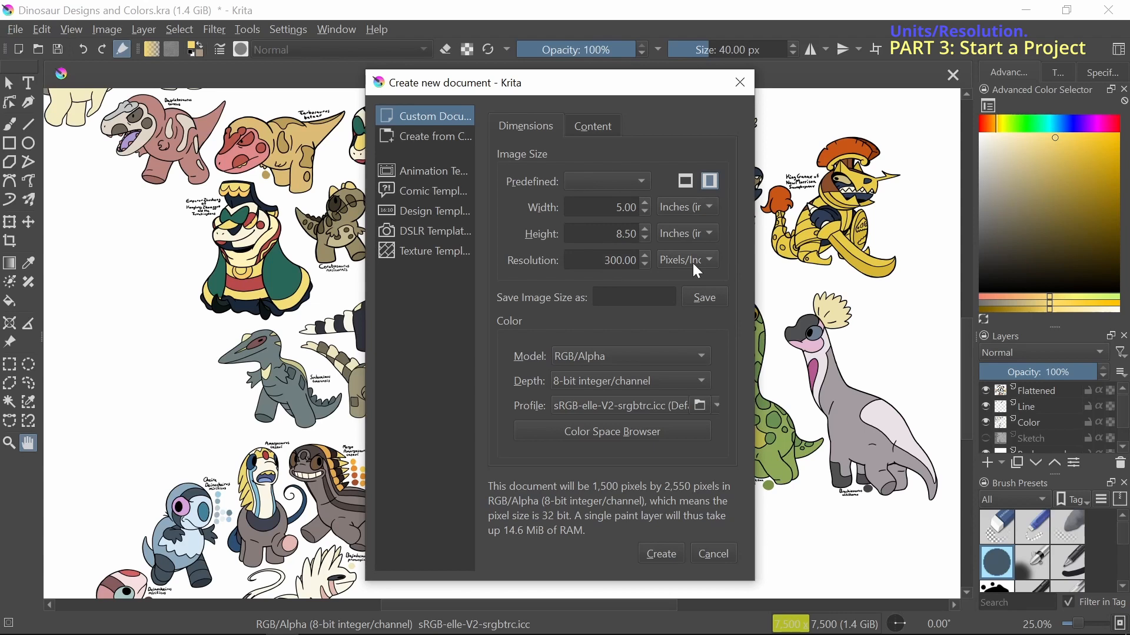
Switch the new document's height and width units back to pixels
click(690, 233)
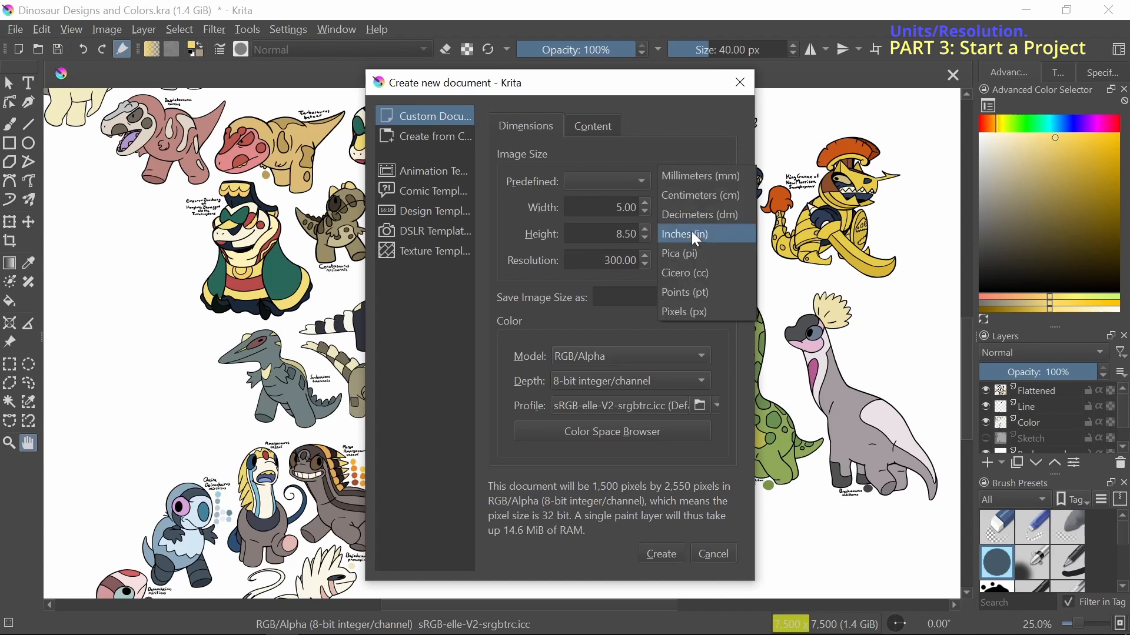
click(692, 310)
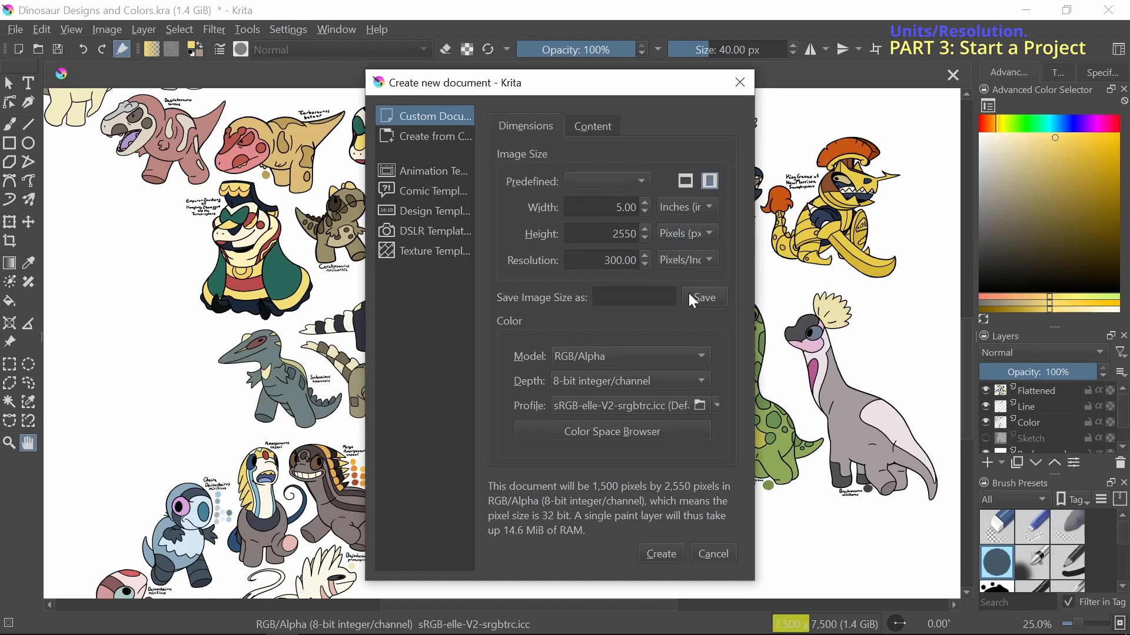
click(696, 207)
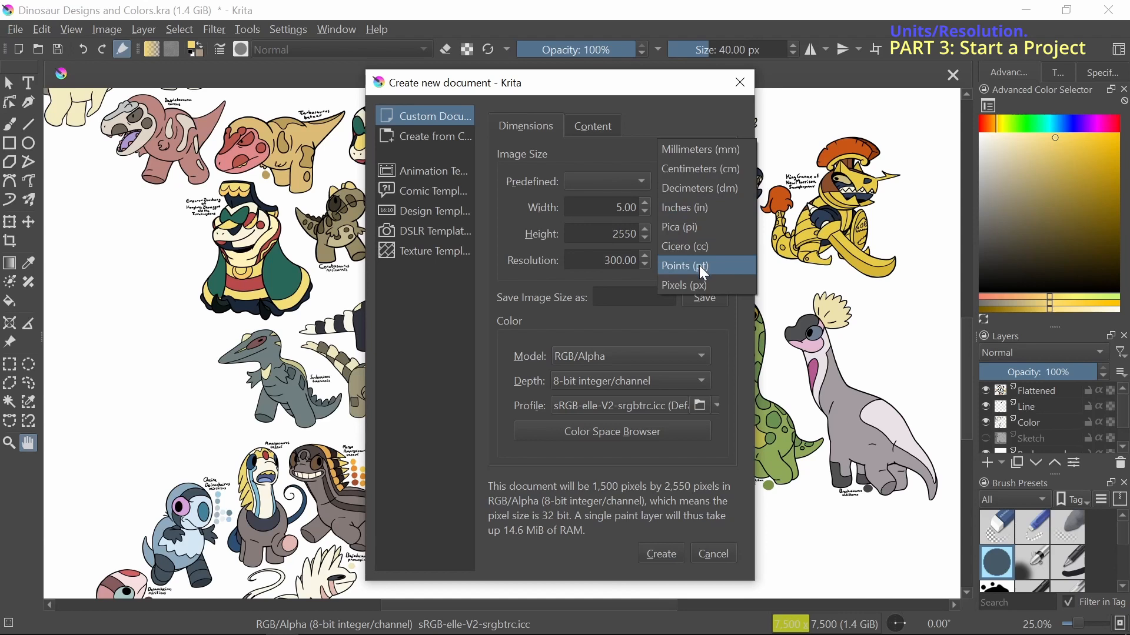
click(694, 286)
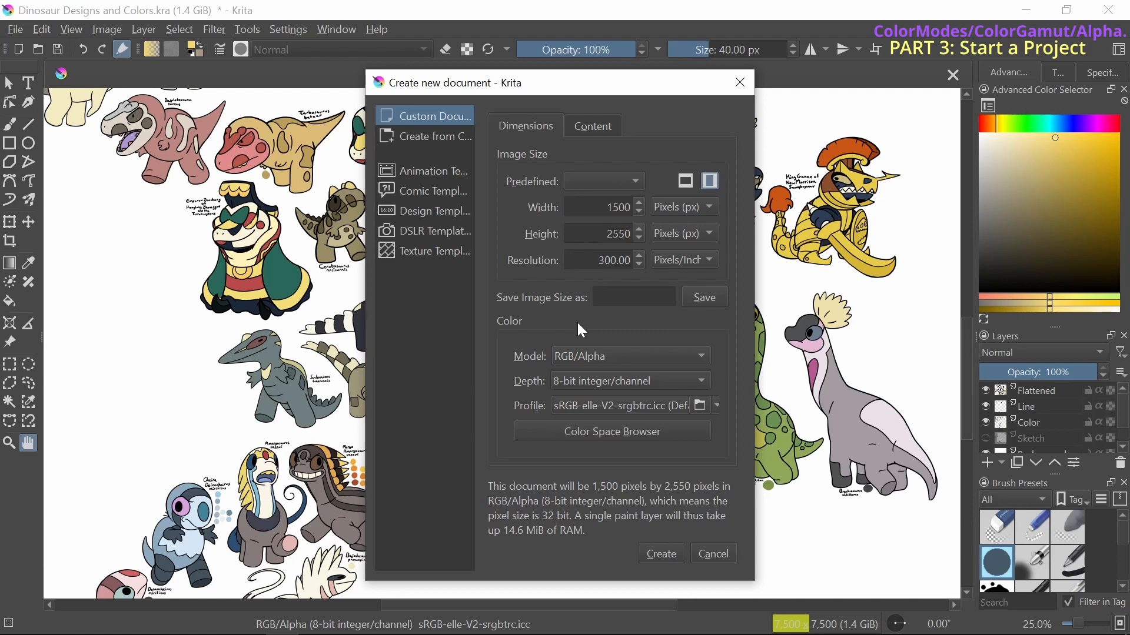
Examine the color models available for the new document, including CMYK/Alpha, Grayscale/Alpha and RGB/Alpha
click(586, 355)
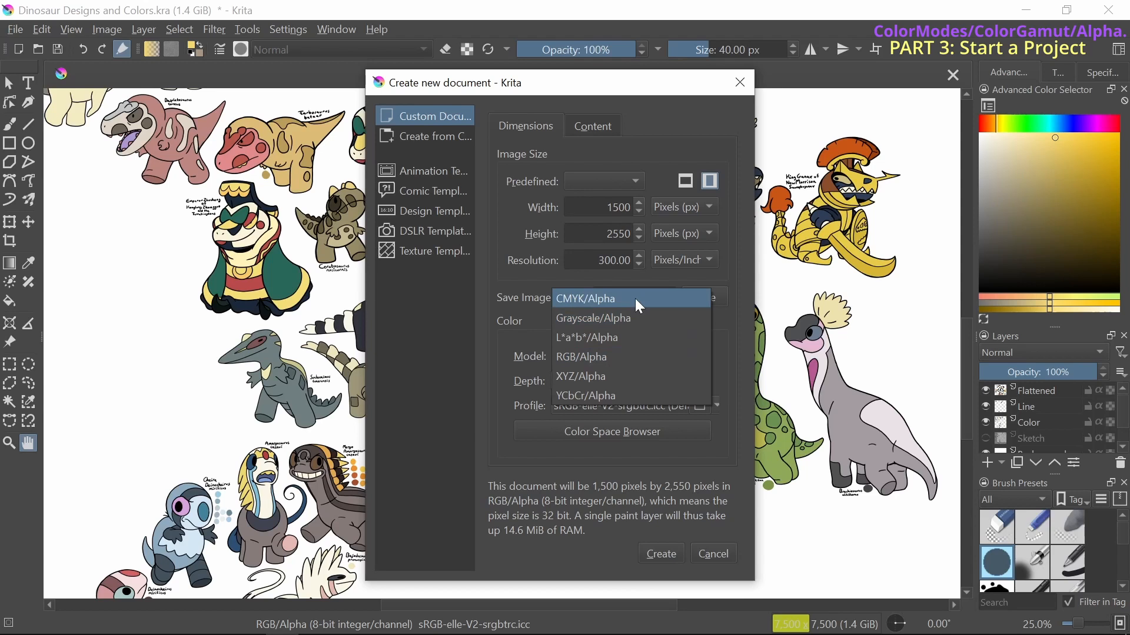
click(510, 282)
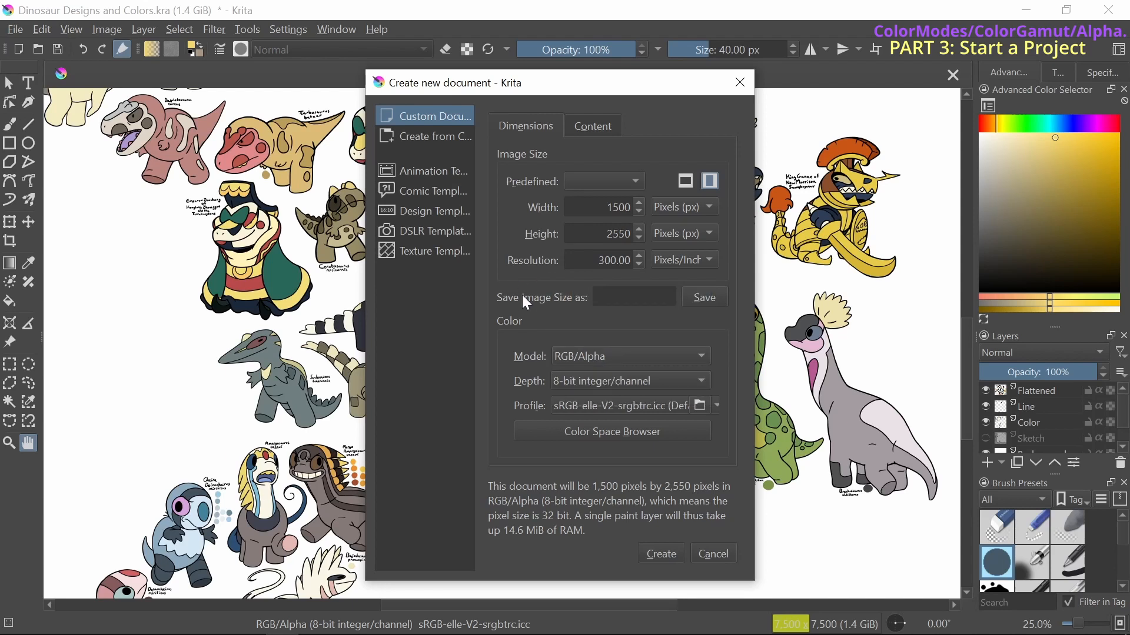
click(613, 351)
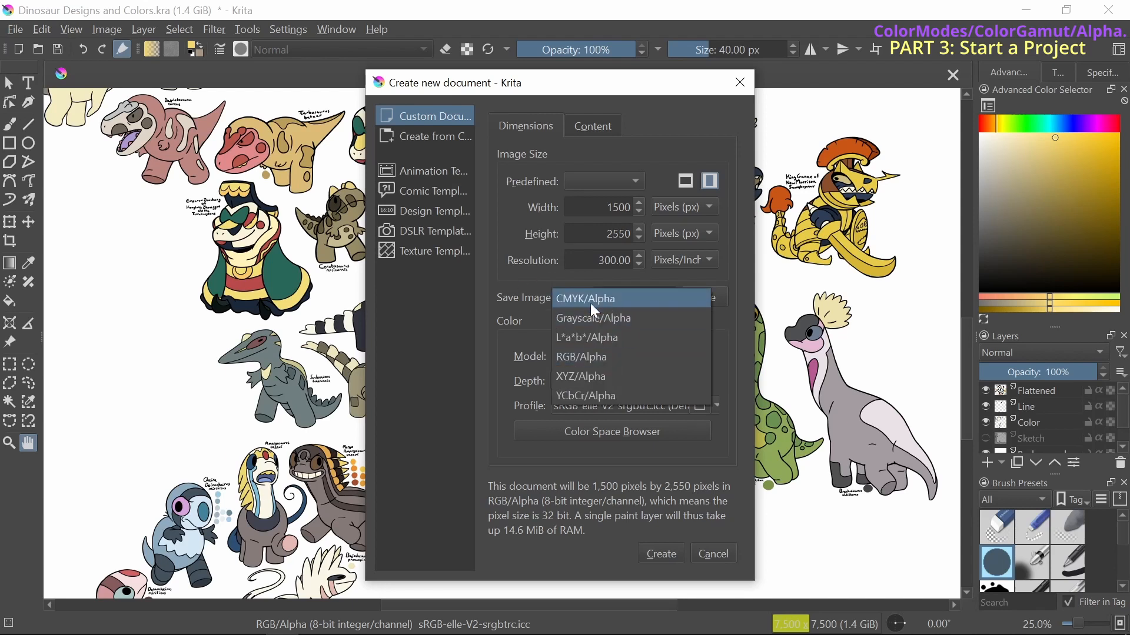
click(532, 319)
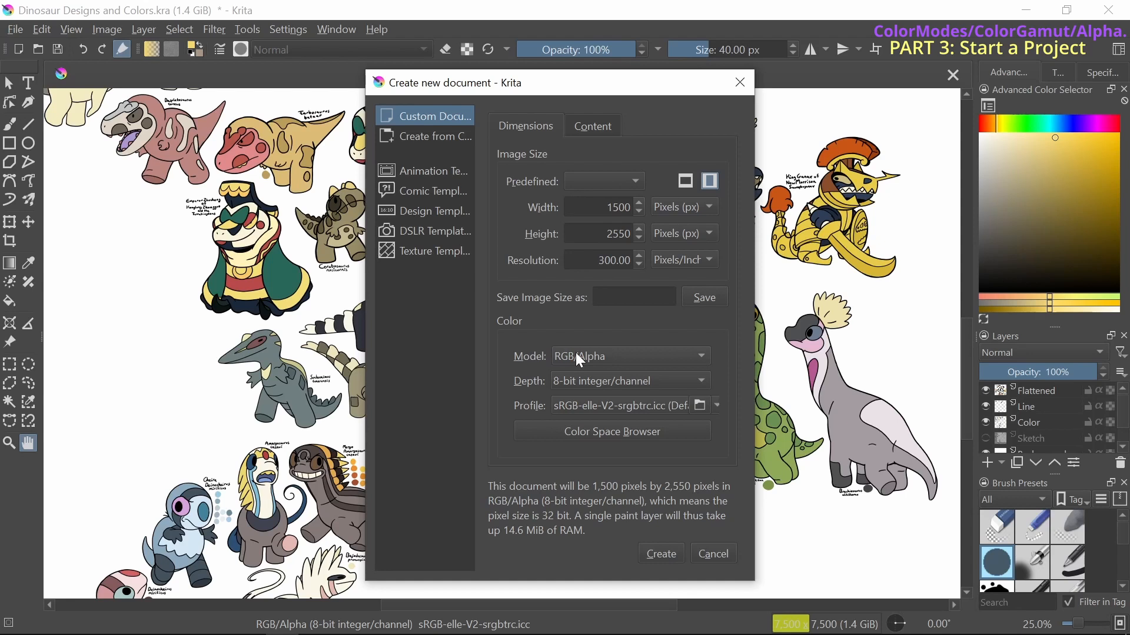
click(618, 353)
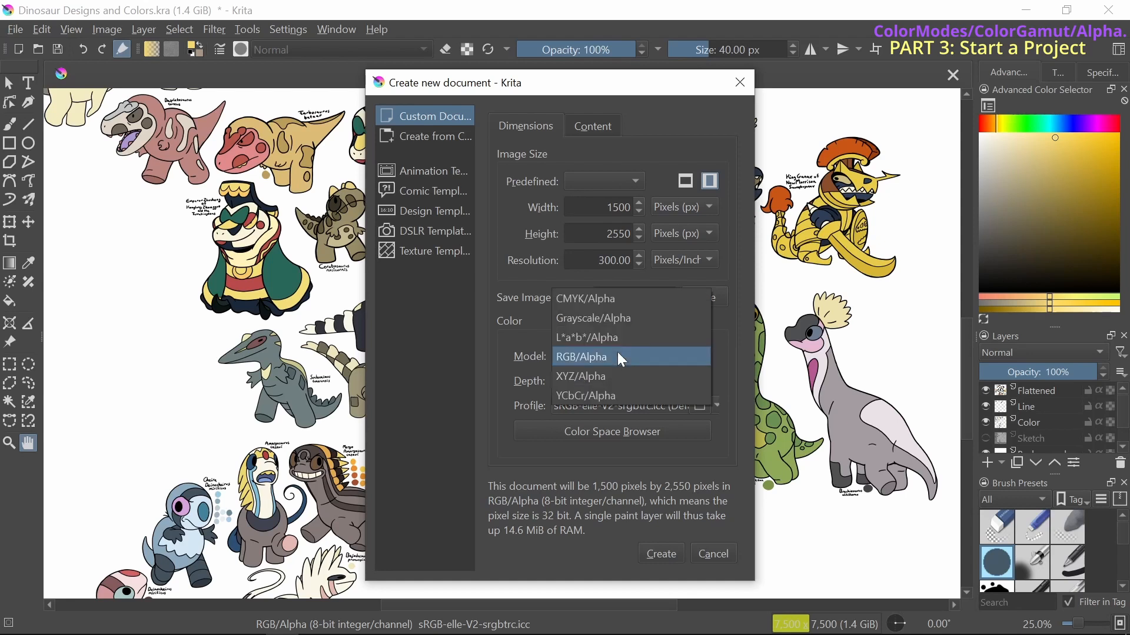
click(538, 322)
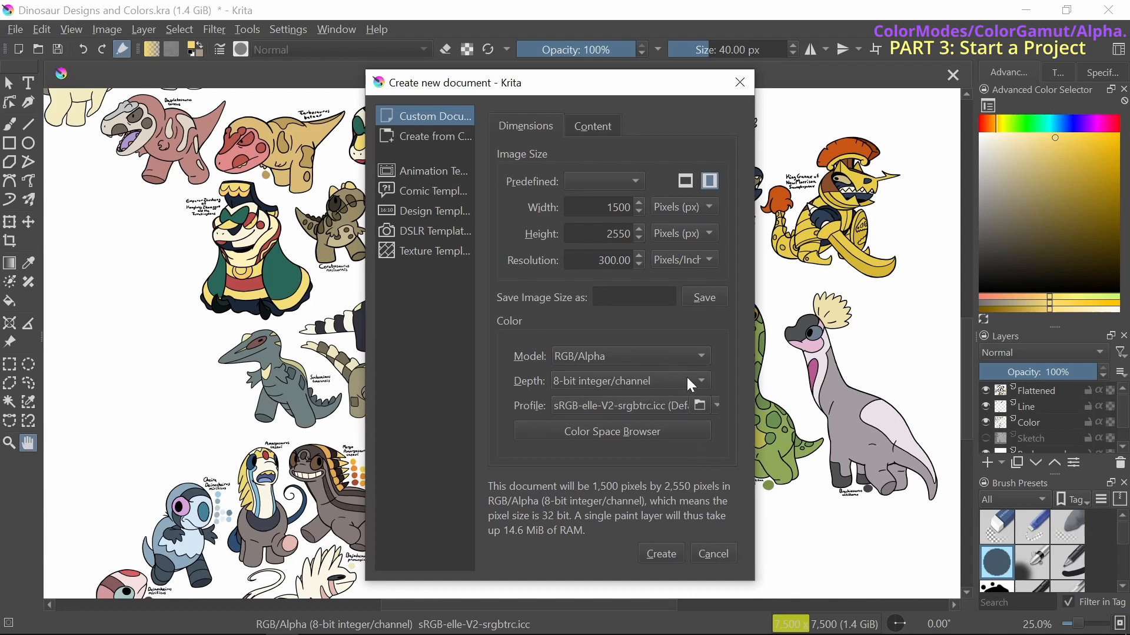
Review the color depth options for the new document, then cancel its creation
click(700, 383)
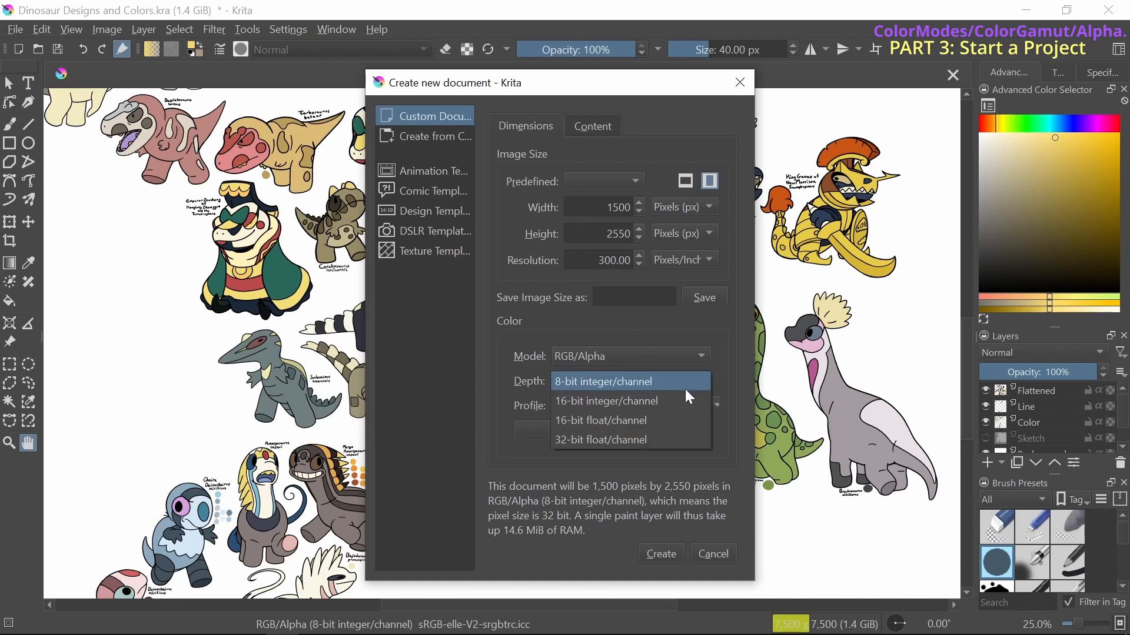
click(733, 340)
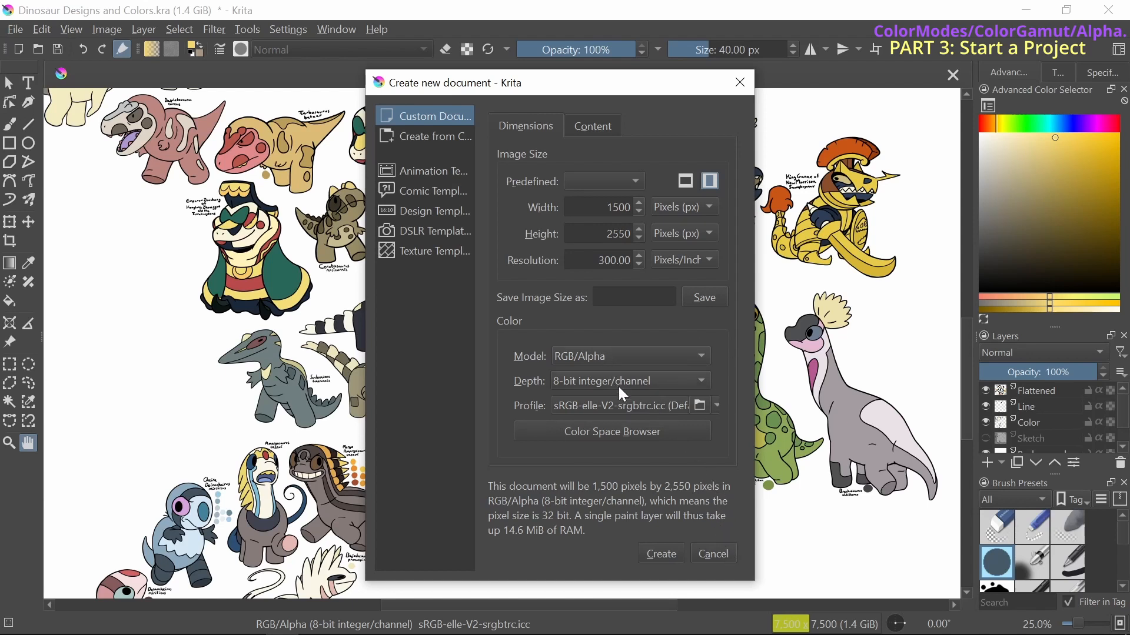
click(714, 555)
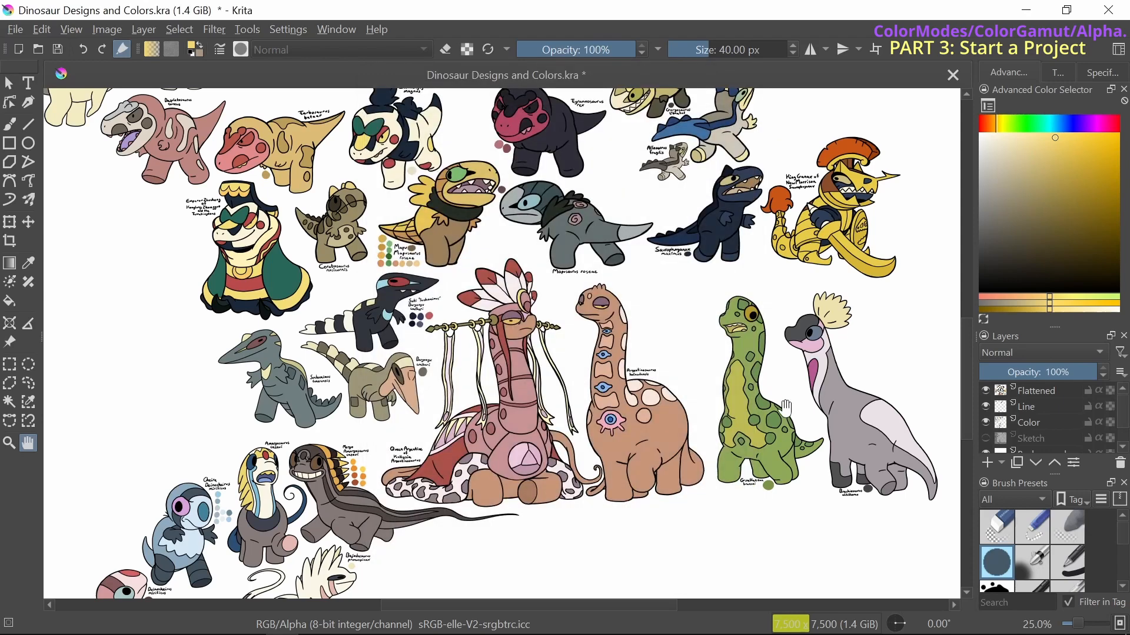
View the RGB sliders in the Specific Color Selector and return to the Advanced Color Selector
click(1103, 70)
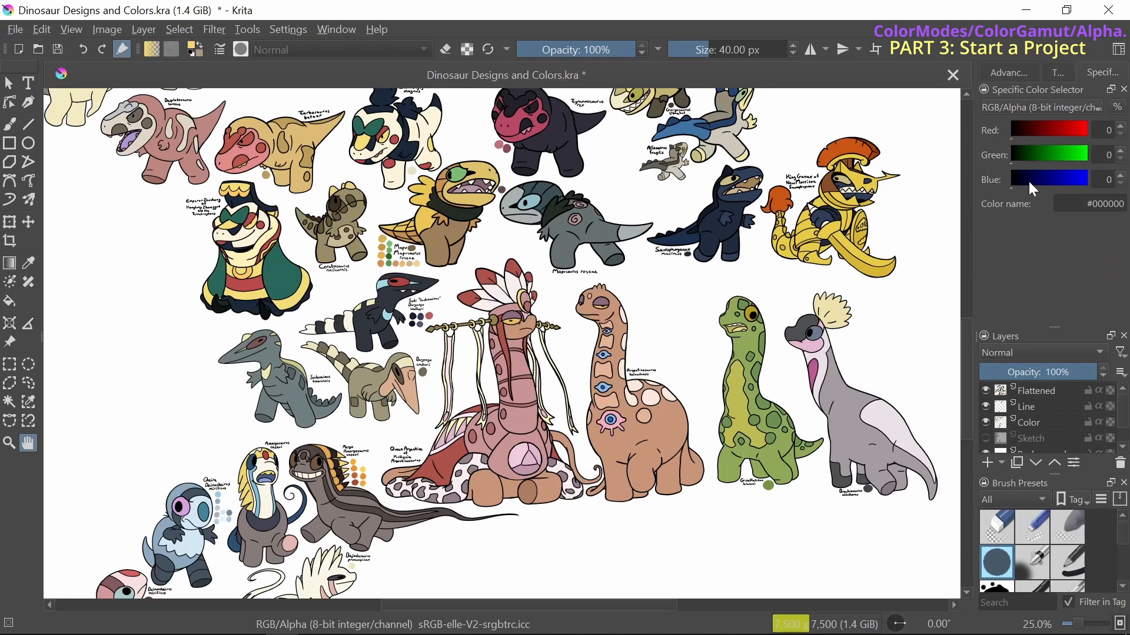
click(1006, 70)
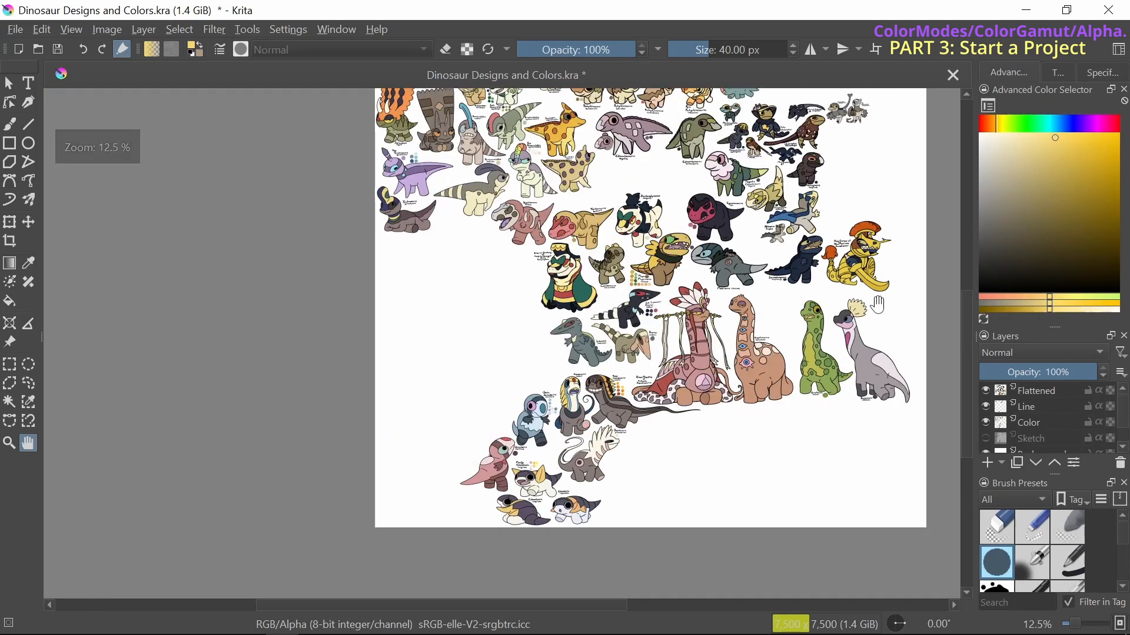
Hide the Cutting Flat and Background layers to examine the transparent canvas behind the dinosaur drawings
scroll(1000, 438, down, 2)
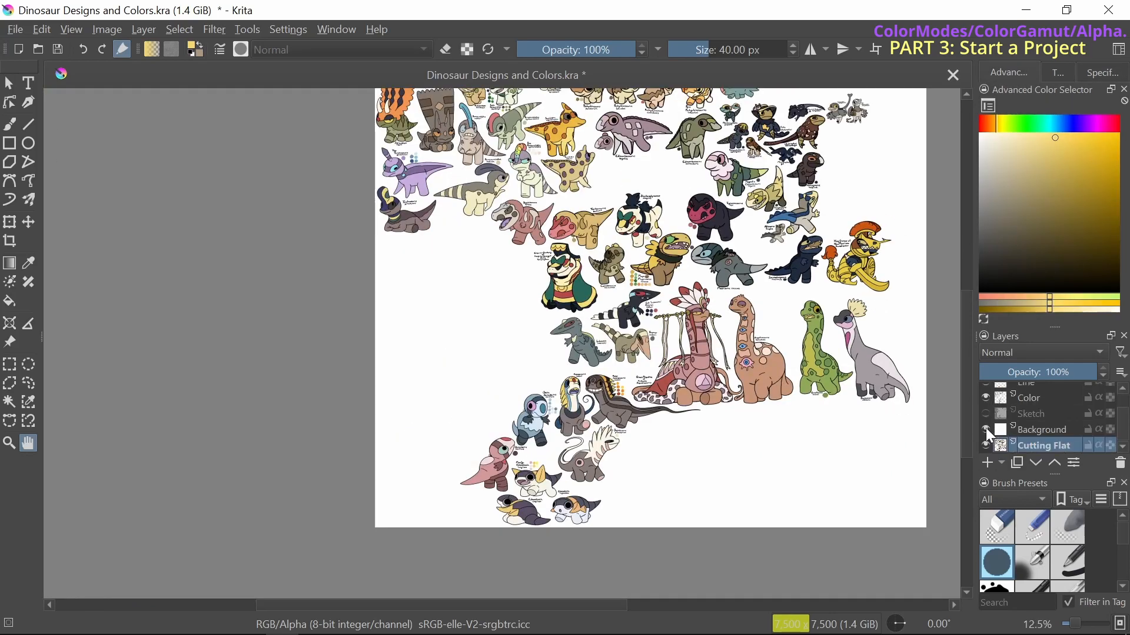
click(985, 447)
click(985, 429)
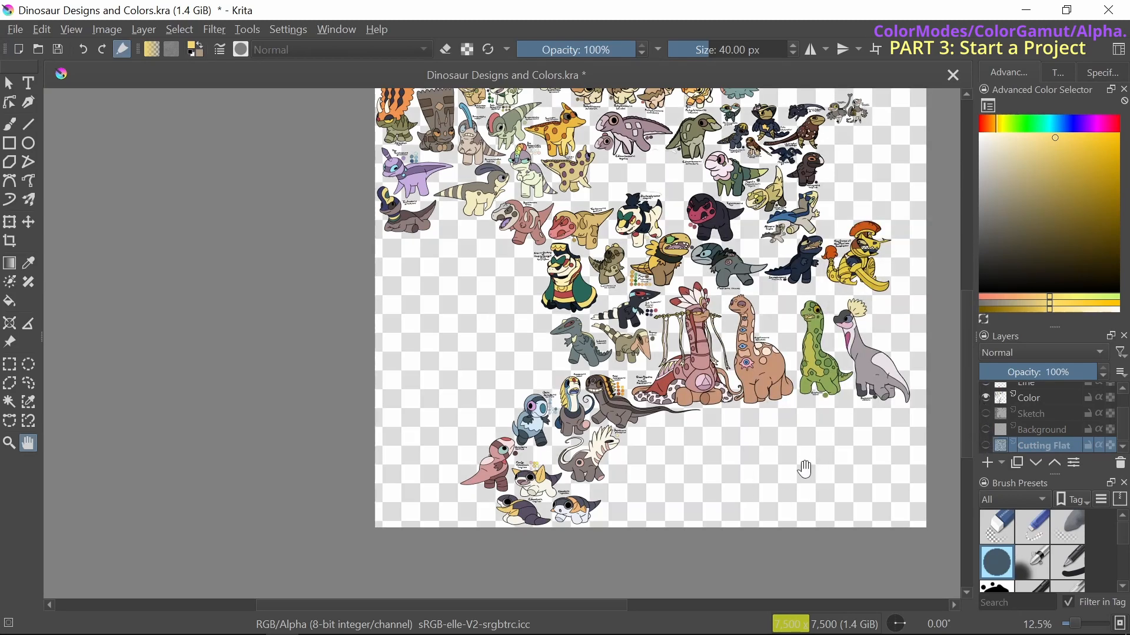
scroll(803, 469, up, 5)
scroll(744, 400, down, 5)
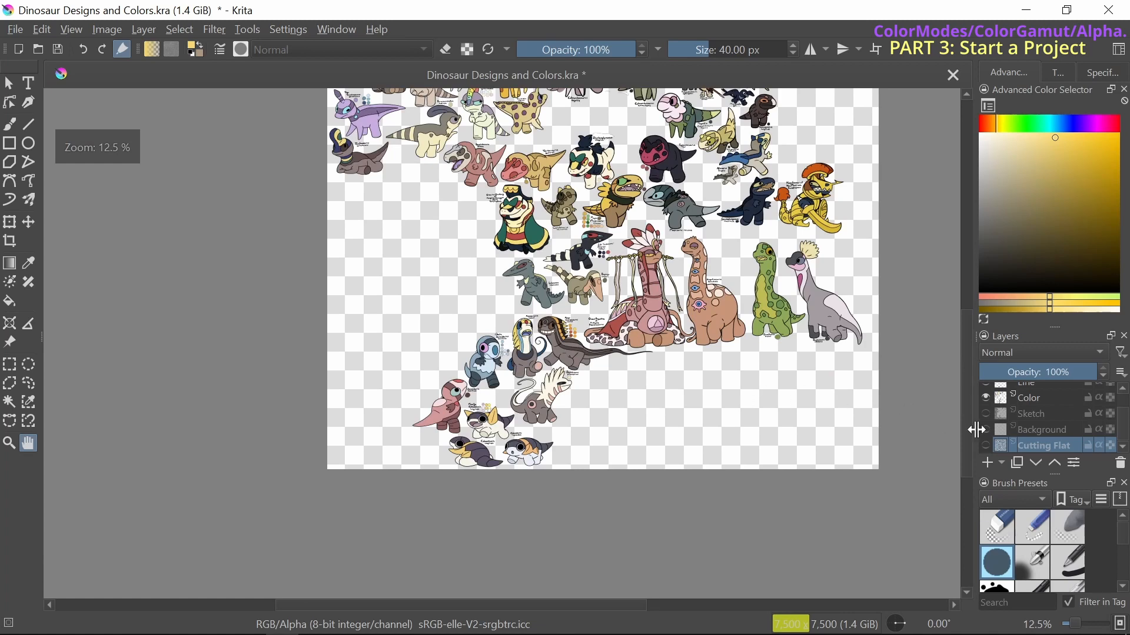
Toggle the Background layer's visibility and leave the layer shown
click(984, 430)
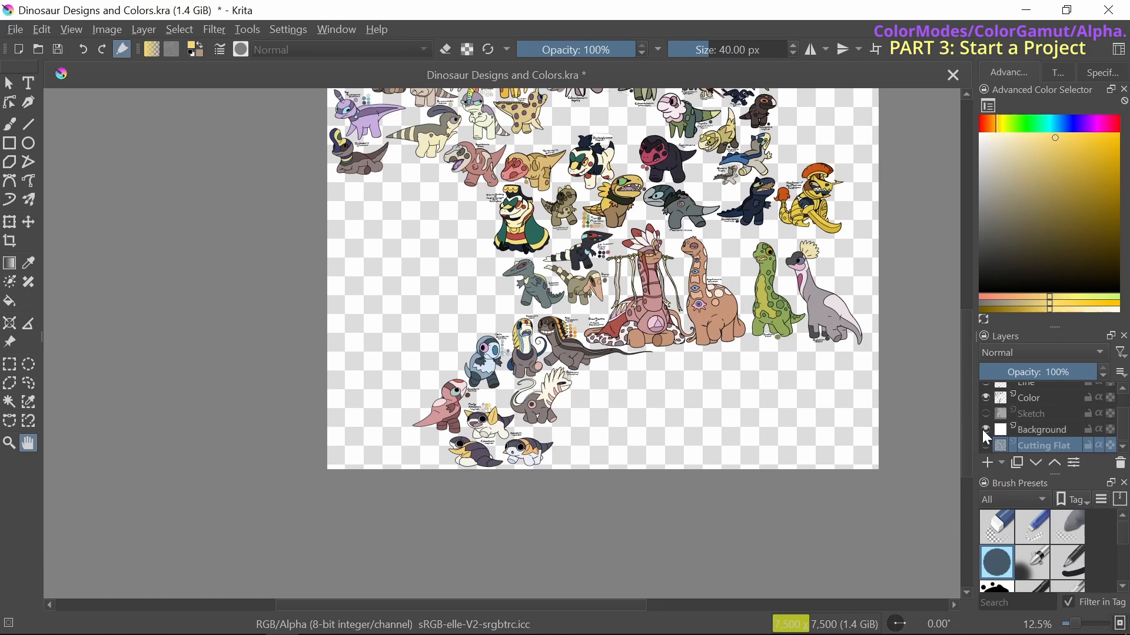
click(986, 427)
click(987, 429)
scroll(700, 367, up, 1)
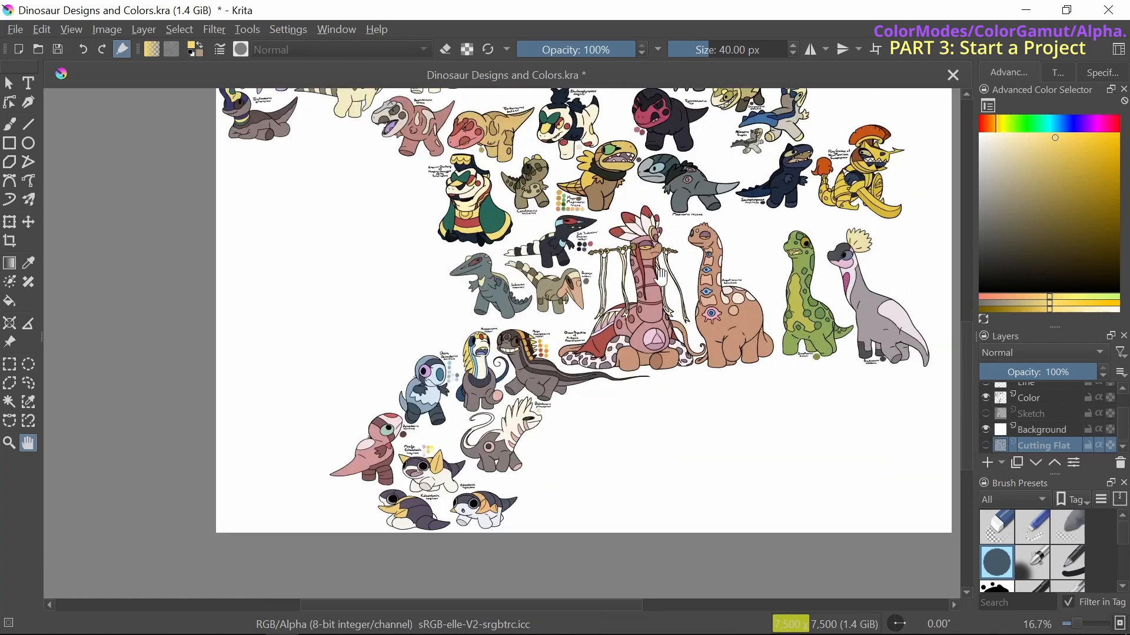
Create a new 1500 by 2550 px document at 300 pixels per inch in RGB/Alpha with 8-bit integer depth
click(16, 30)
click(36, 49)
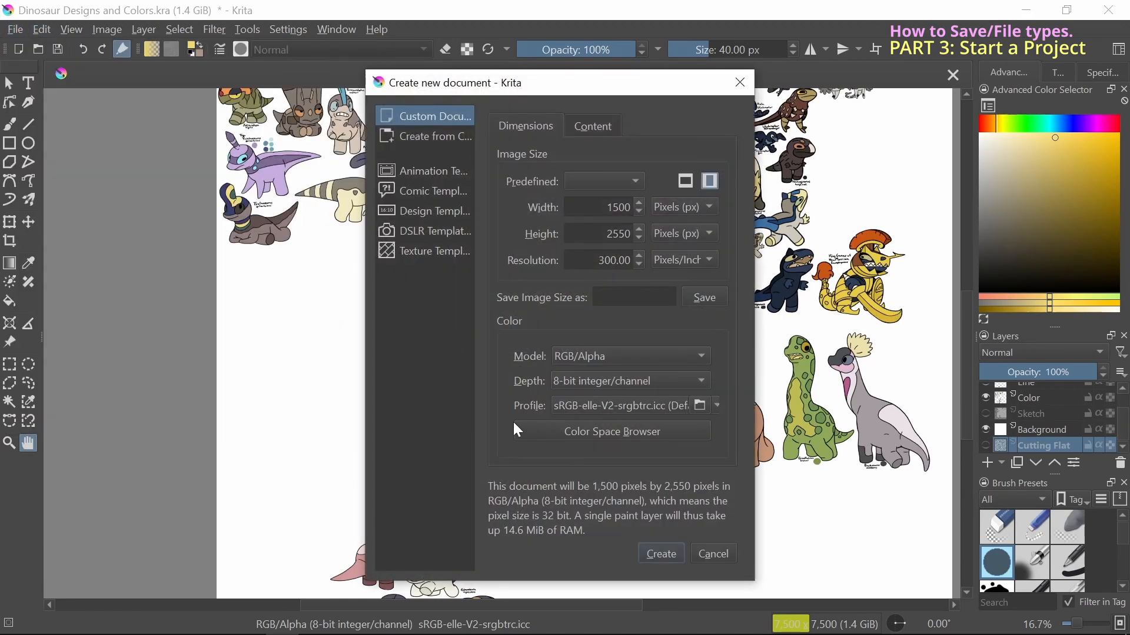
click(656, 549)
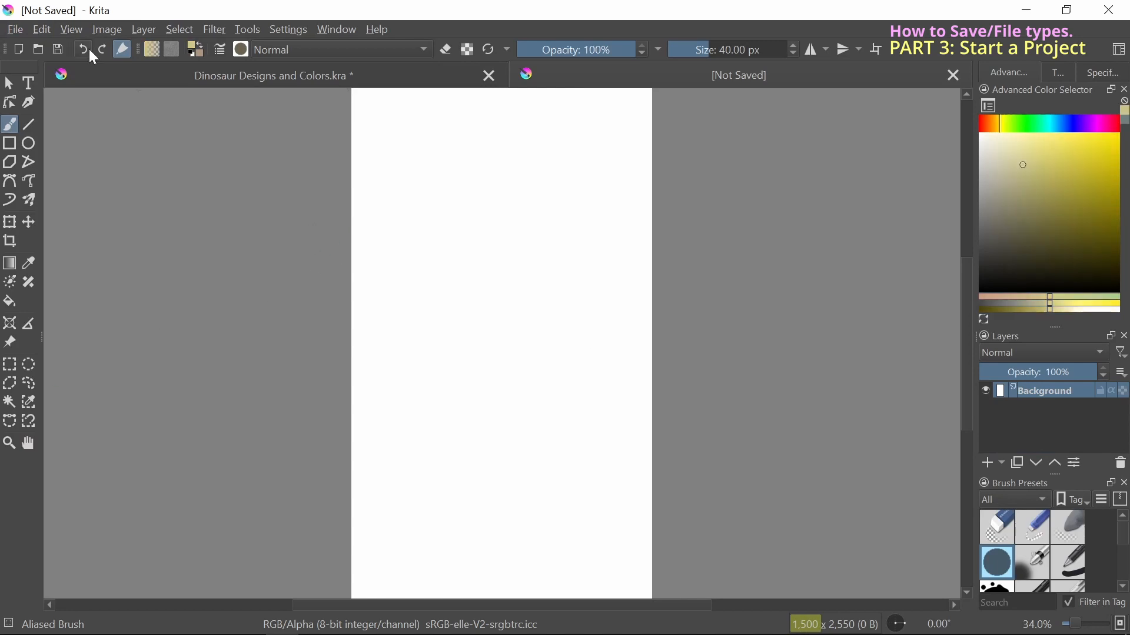
Review the file formats available for saving the new document, including Photoshop image (*.psd), then cancel the save
click(16, 30)
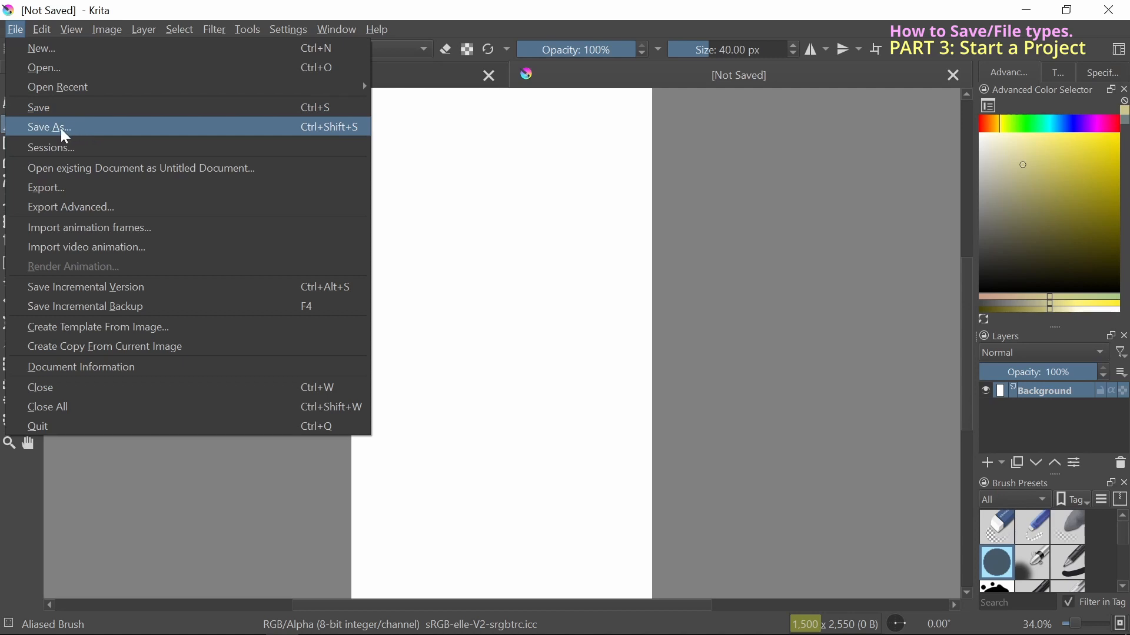
click(64, 128)
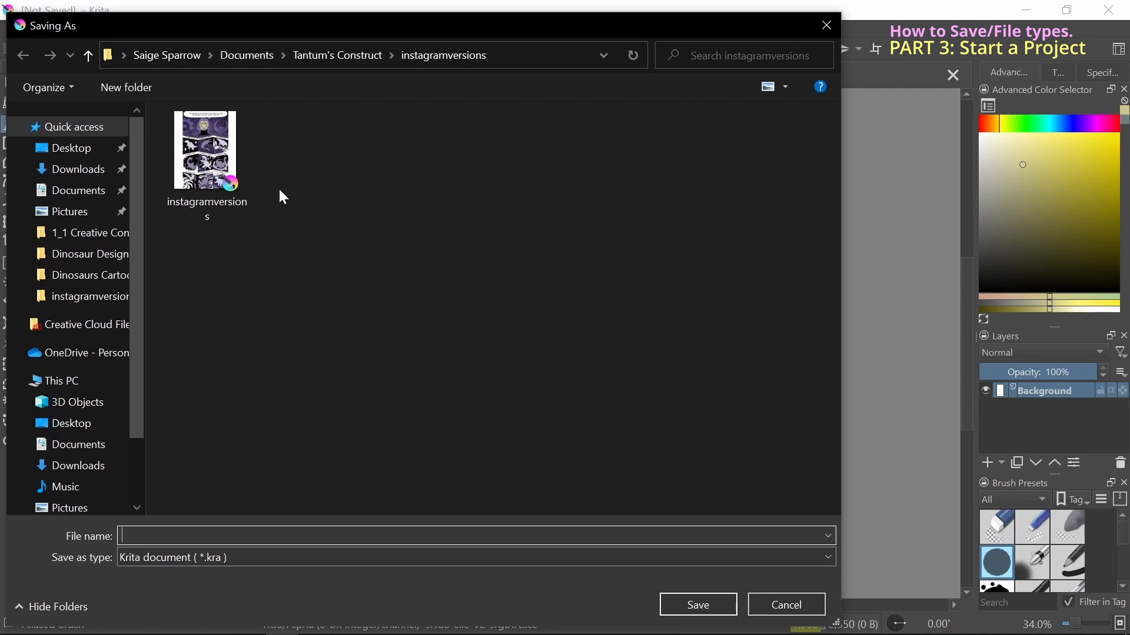
click(224, 557)
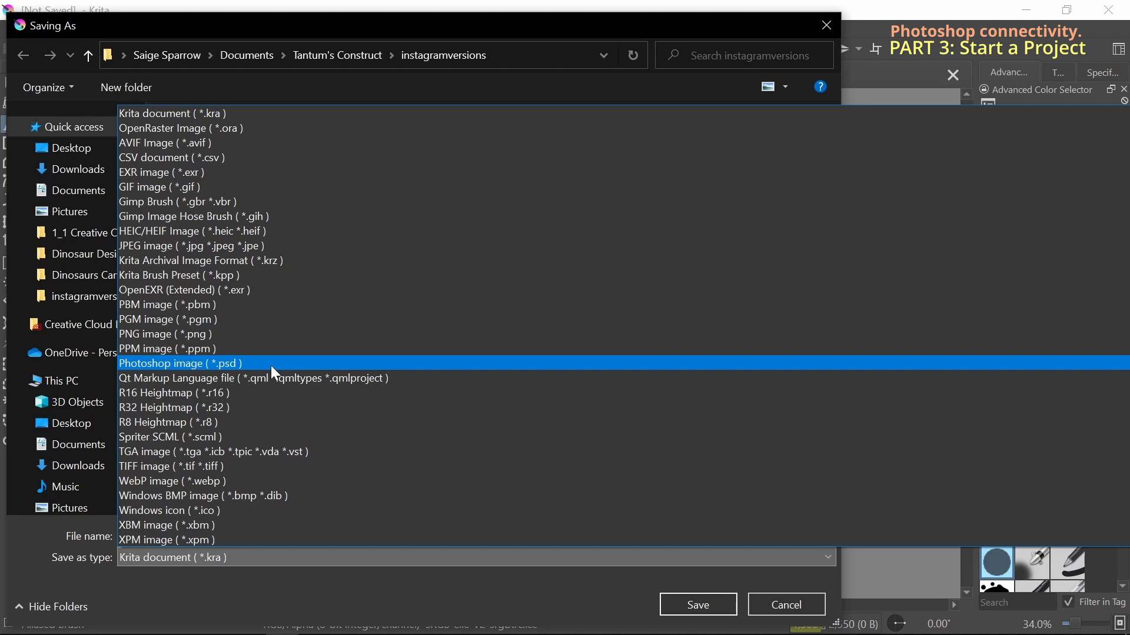
click(778, 605)
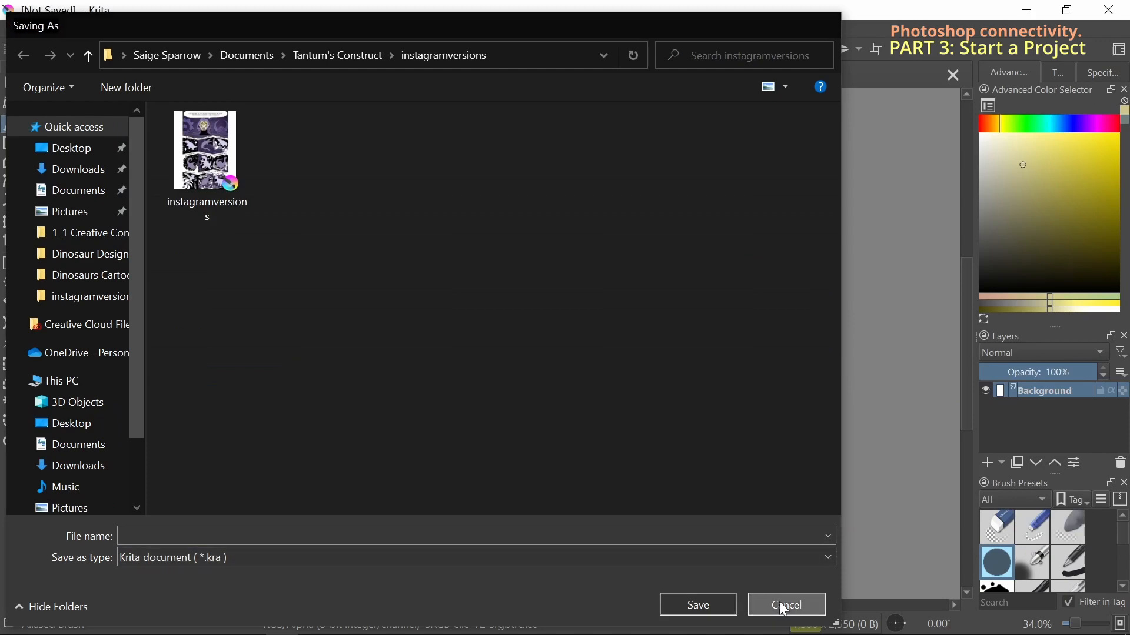
click(778, 602)
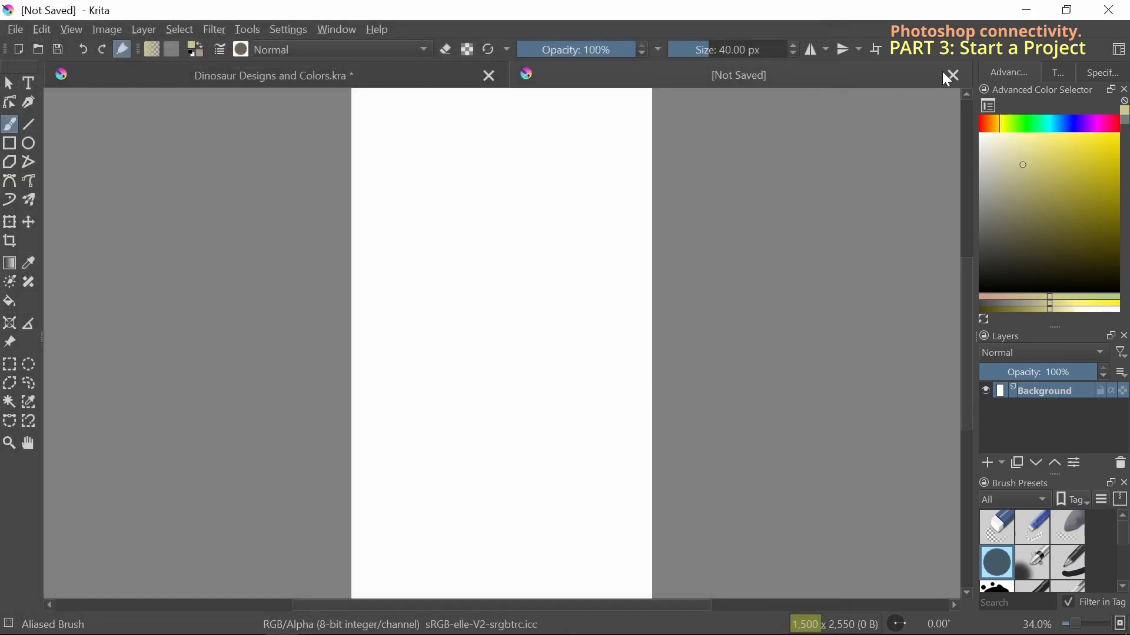
Return to the Dinosaur Designs and Colors document and examine the colored drawings, focusing on the Tarbosaurus bataar
click(312, 80)
scroll(816, 325, down, 5)
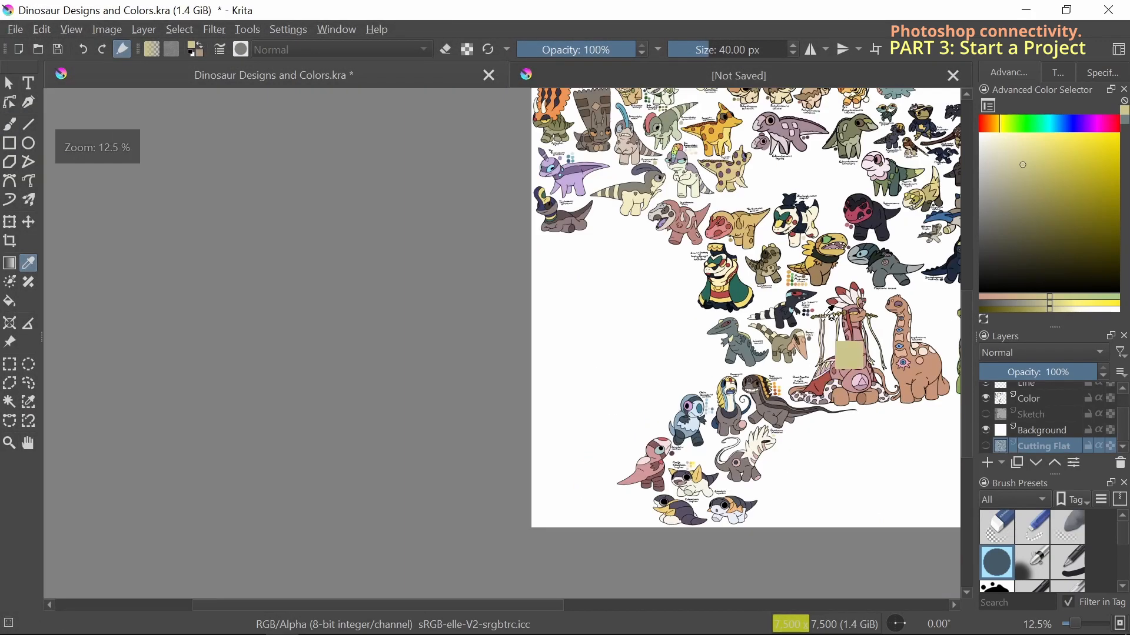
scroll(595, 381, up, 2)
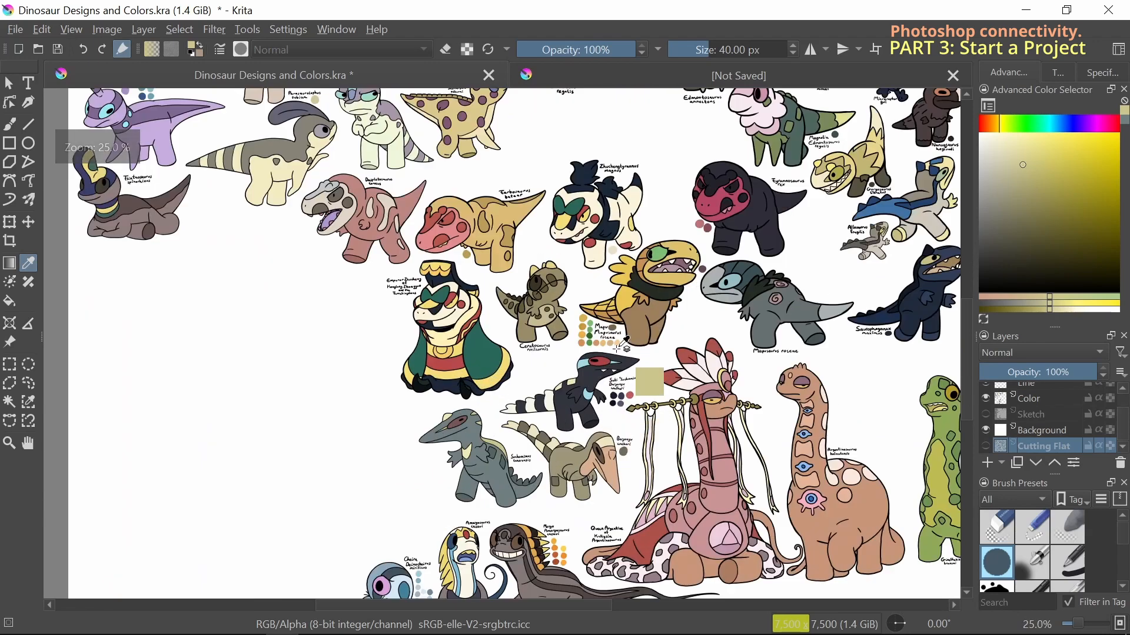
drag(864, 398, 763, 328)
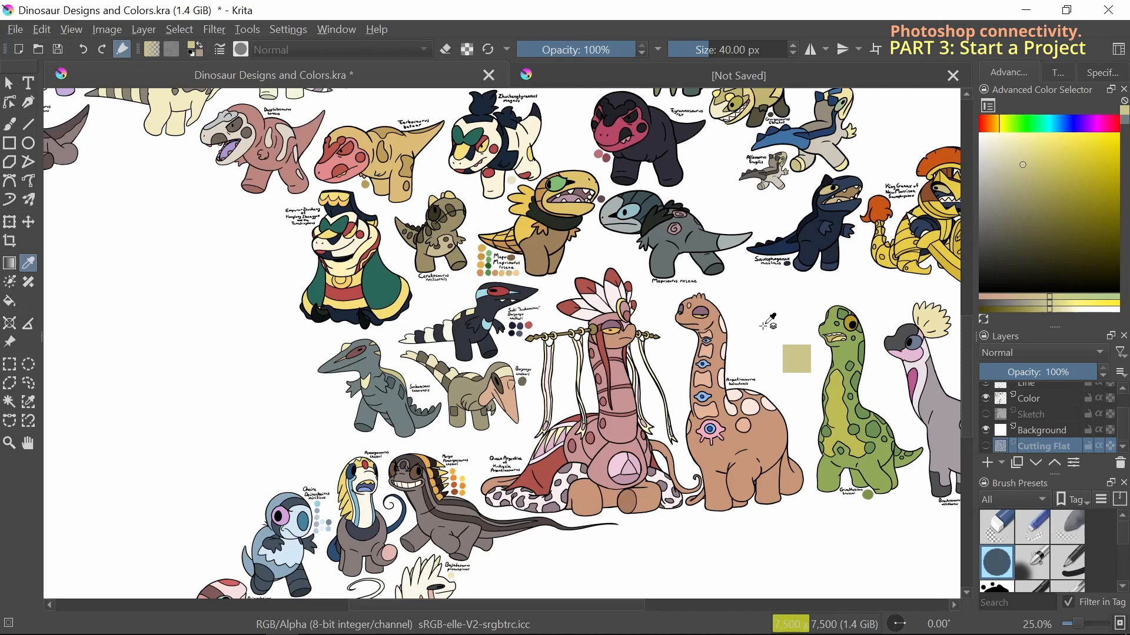
scroll(507, 210, up, 2)
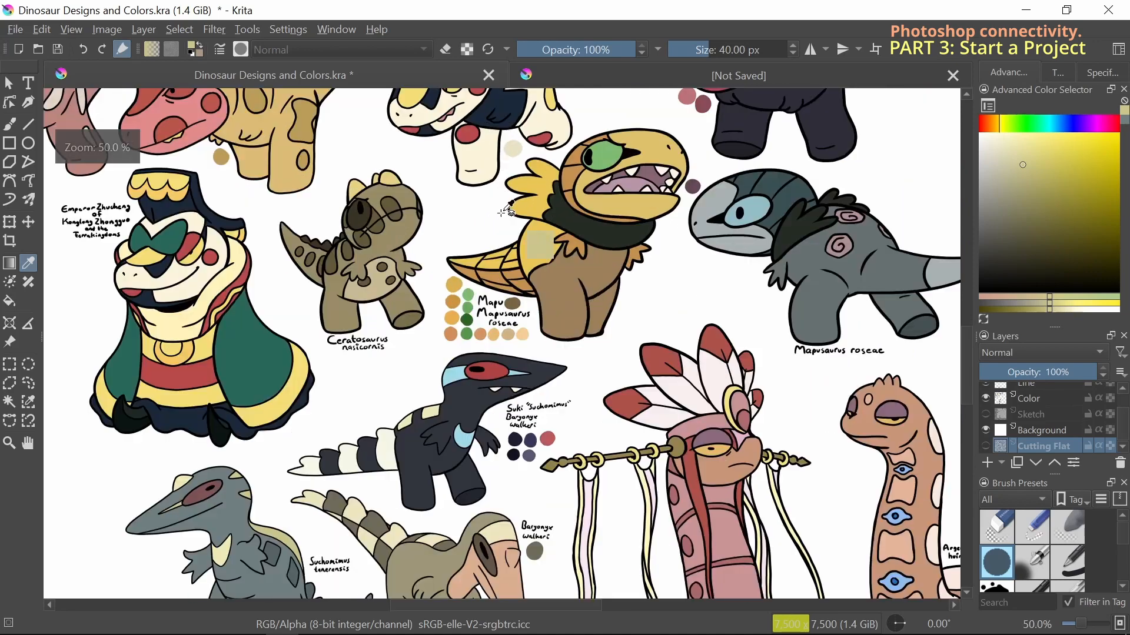
drag(458, 217, 819, 348)
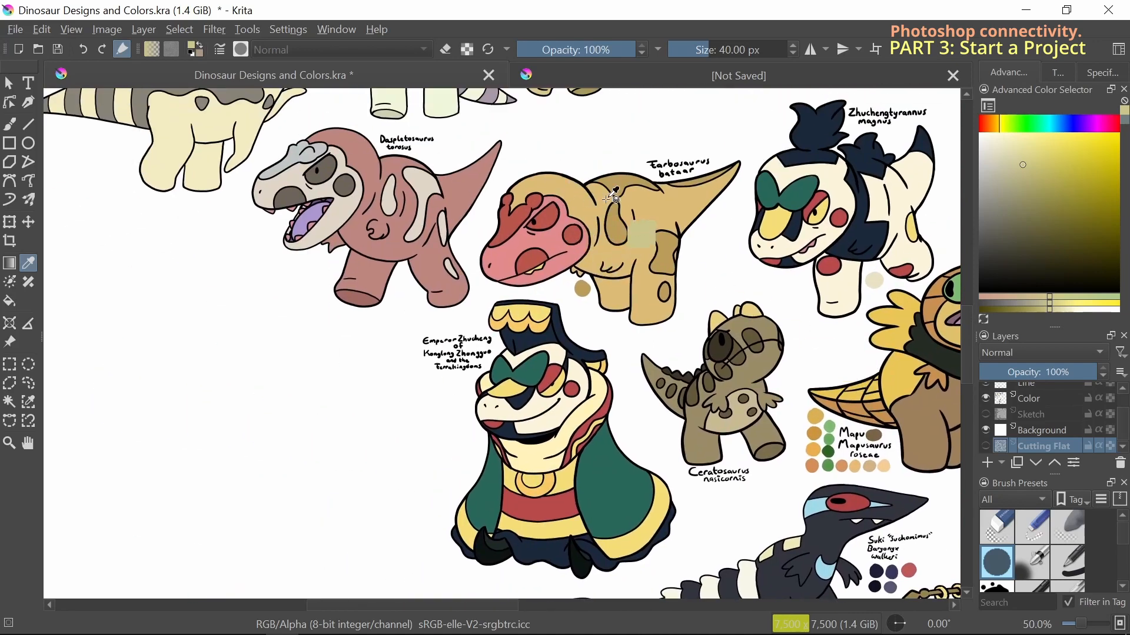
scroll(612, 197, up, 3)
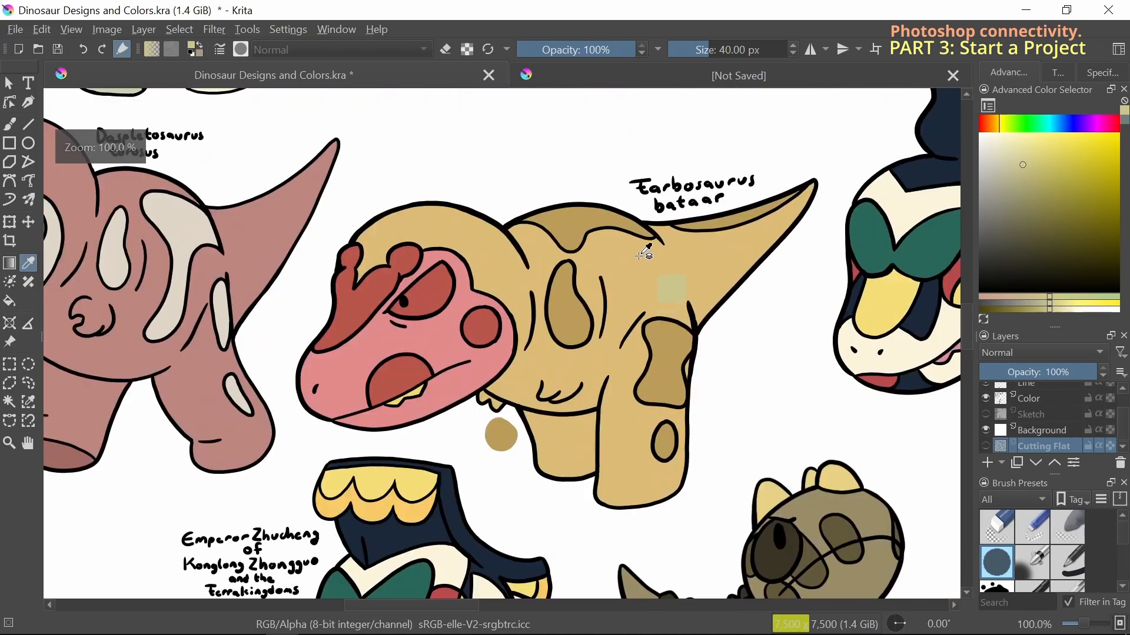
scroll(646, 253, up, 1)
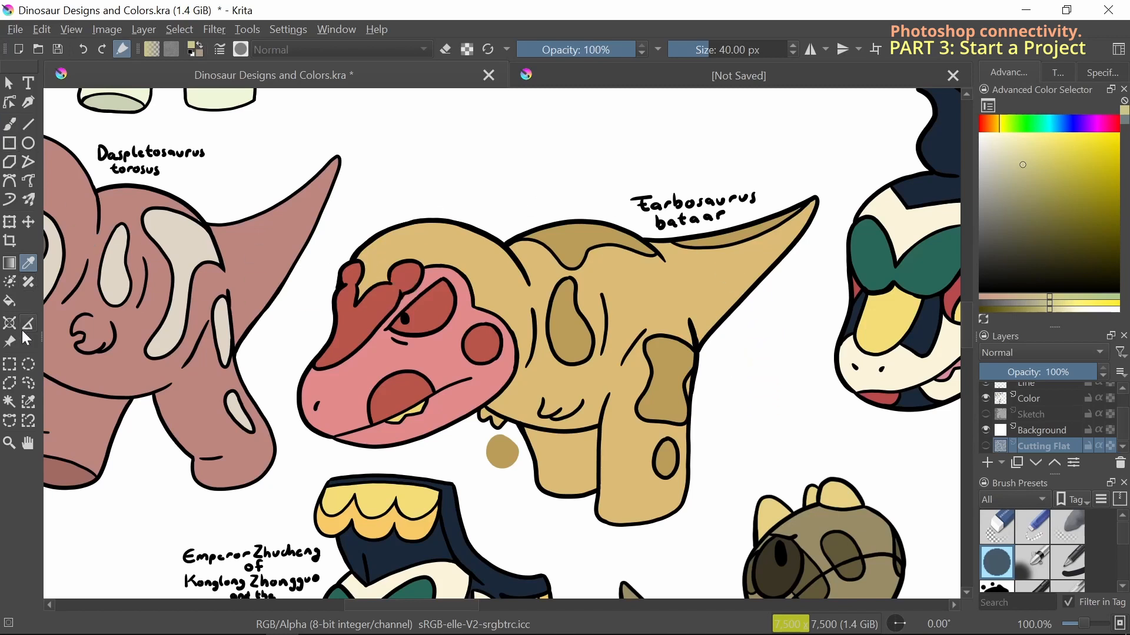
Set the freehand brush size to 311.97 px and switch back to the Pan tool
click(10, 124)
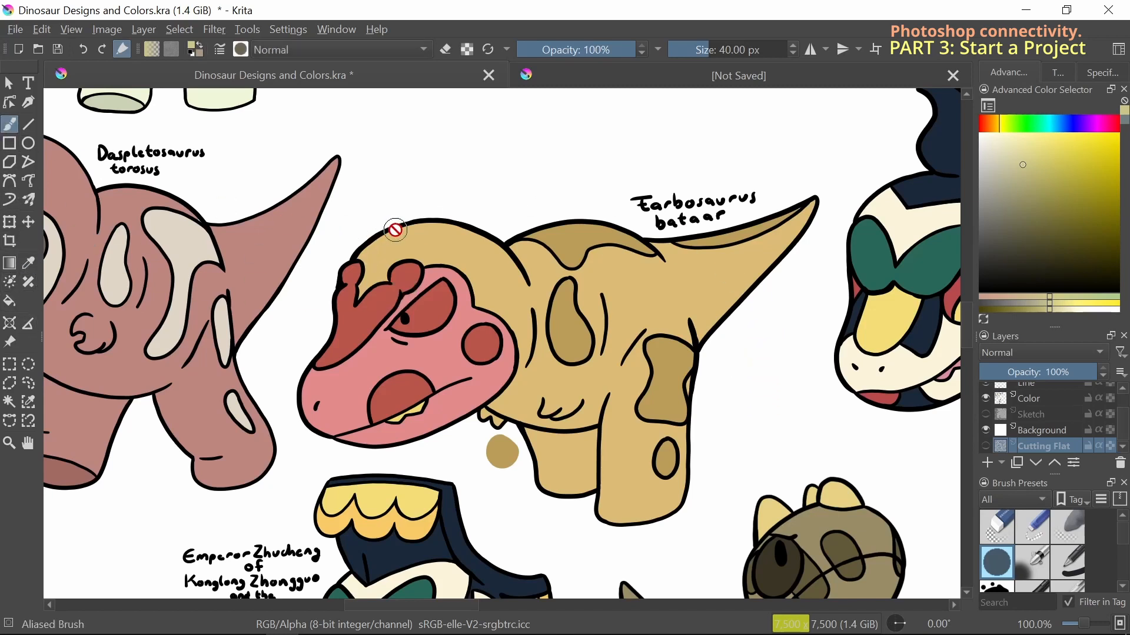
click(748, 49)
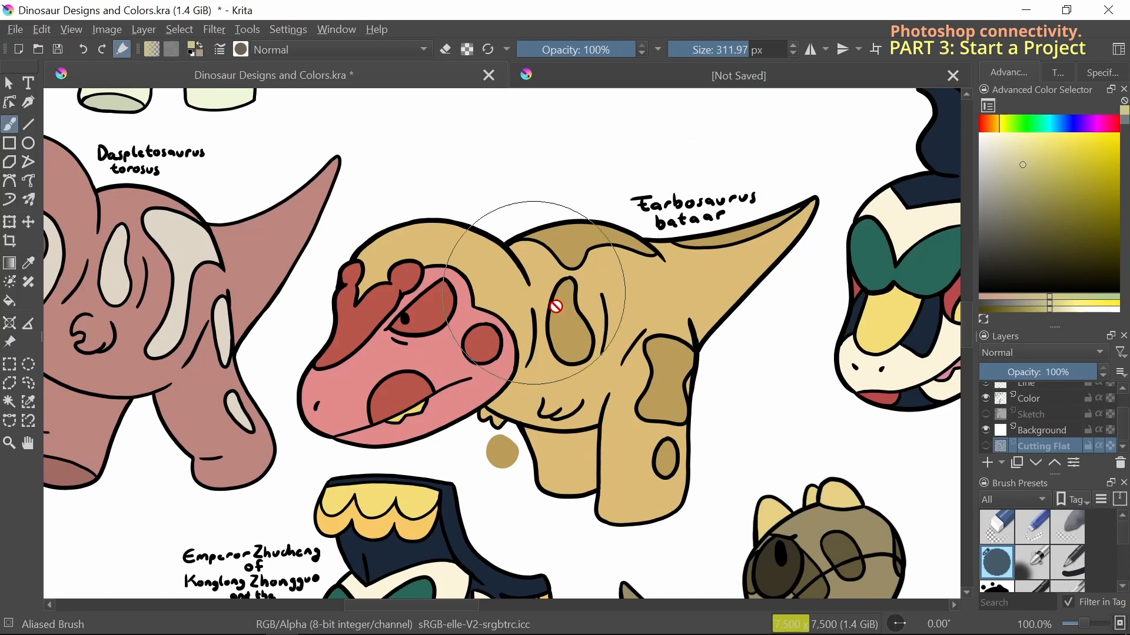
click(28, 443)
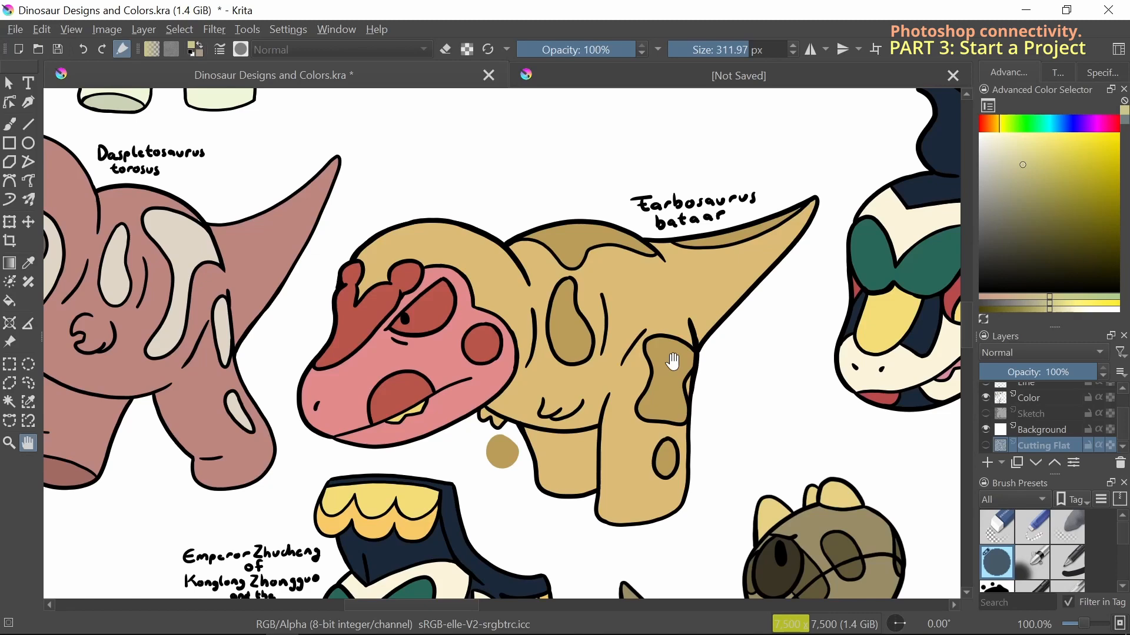
Examine the Tarbosaurus bataar lettering and nearby outlines at pixel level to inspect how the raster edges are built
scroll(674, 361, down, 1)
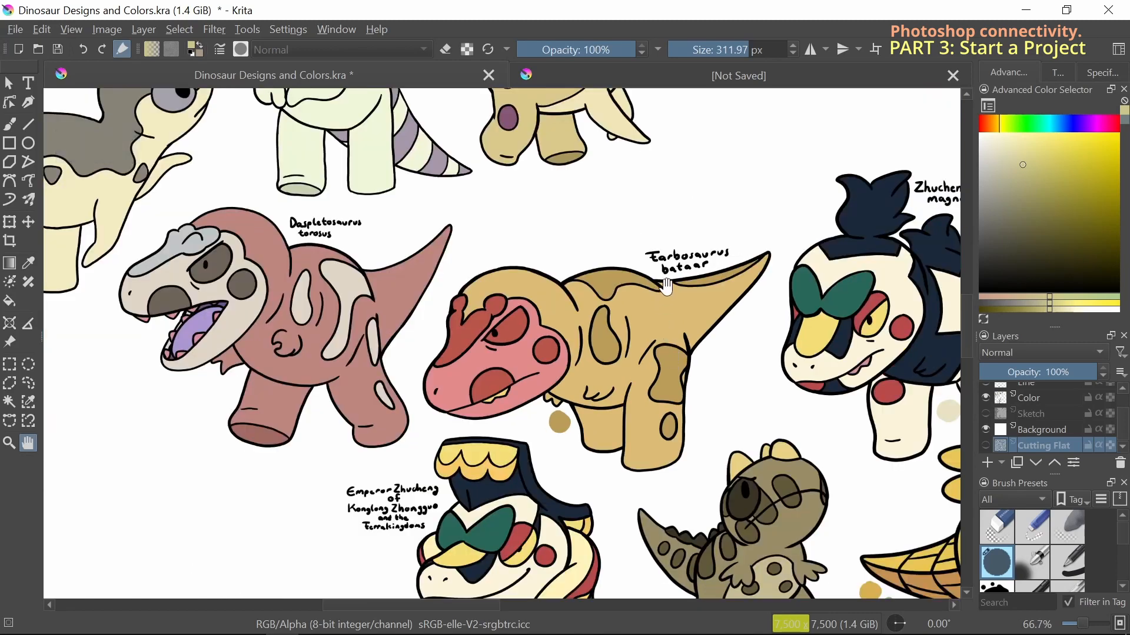
scroll(662, 265, up, 4)
scroll(657, 238, up, 4)
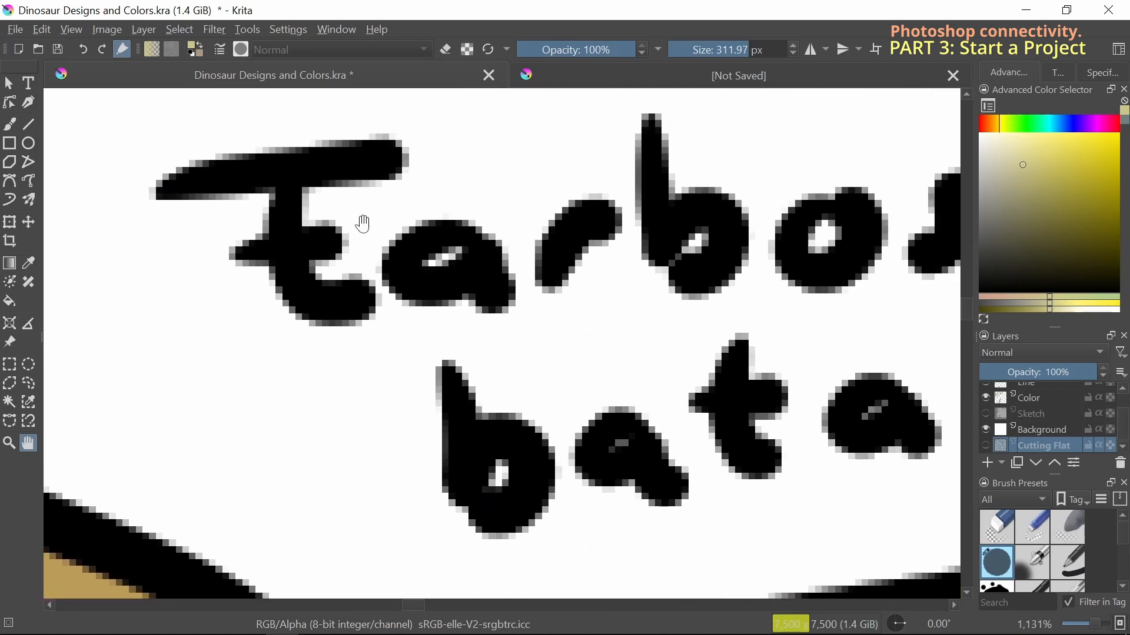
drag(493, 211, 532, 199)
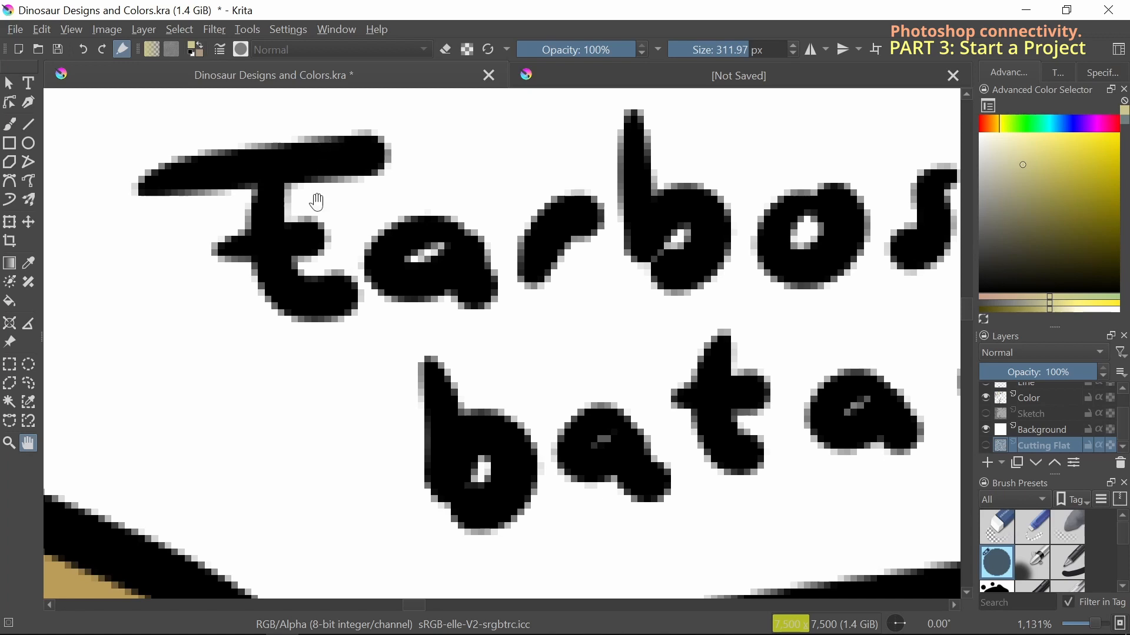
scroll(316, 247, down, 2)
scroll(316, 247, down, 1)
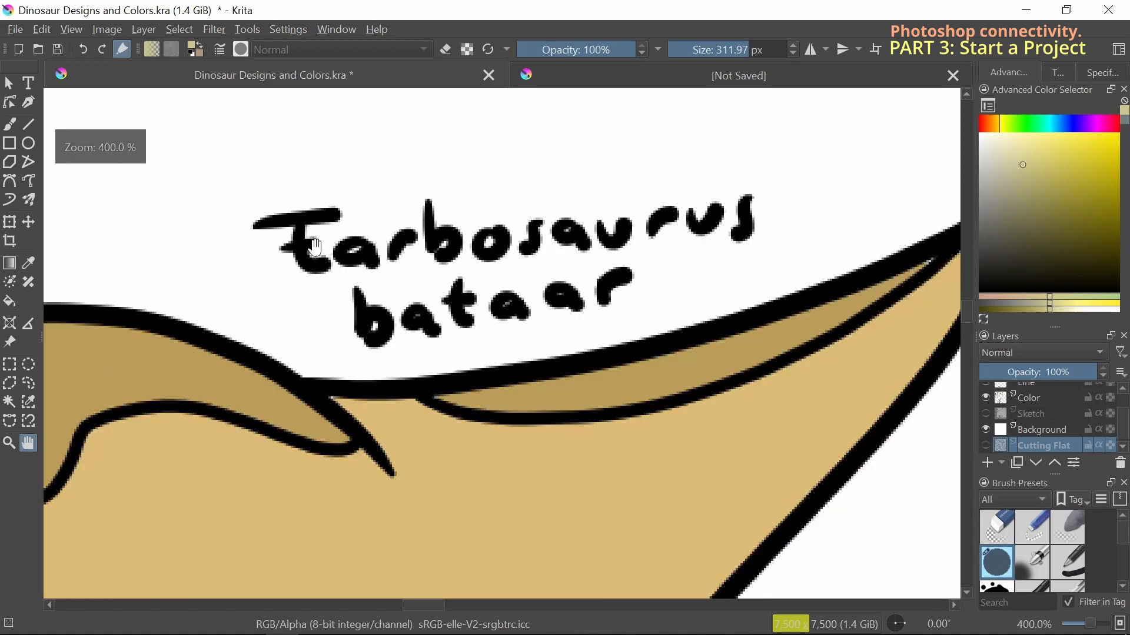
scroll(257, 295, down, 2)
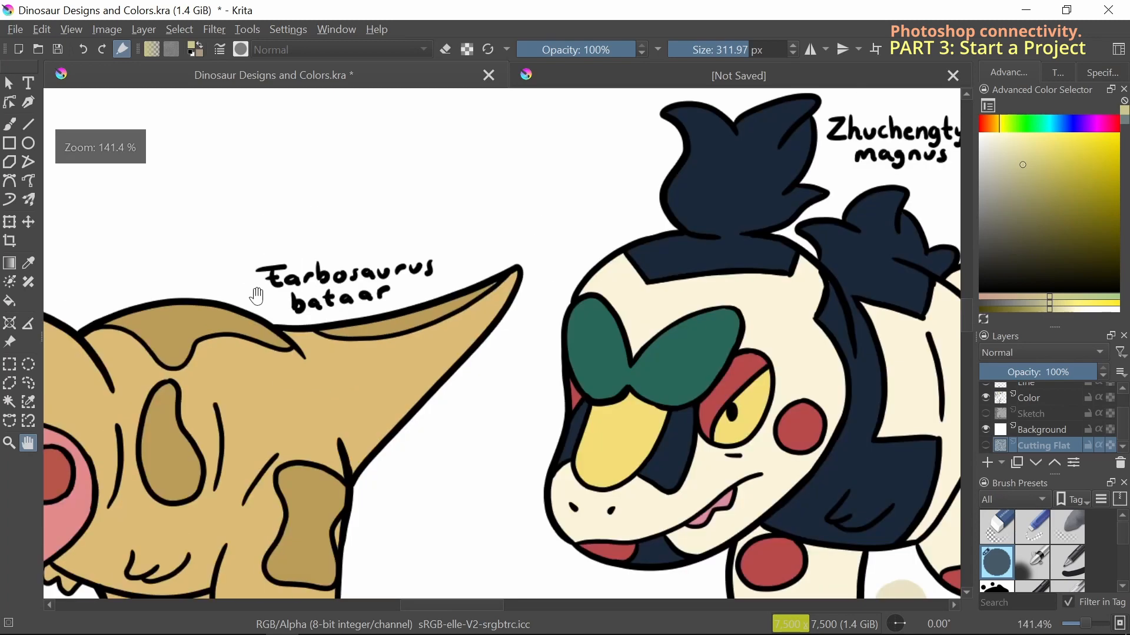
scroll(270, 323, up, 7)
scroll(360, 396, up, 3)
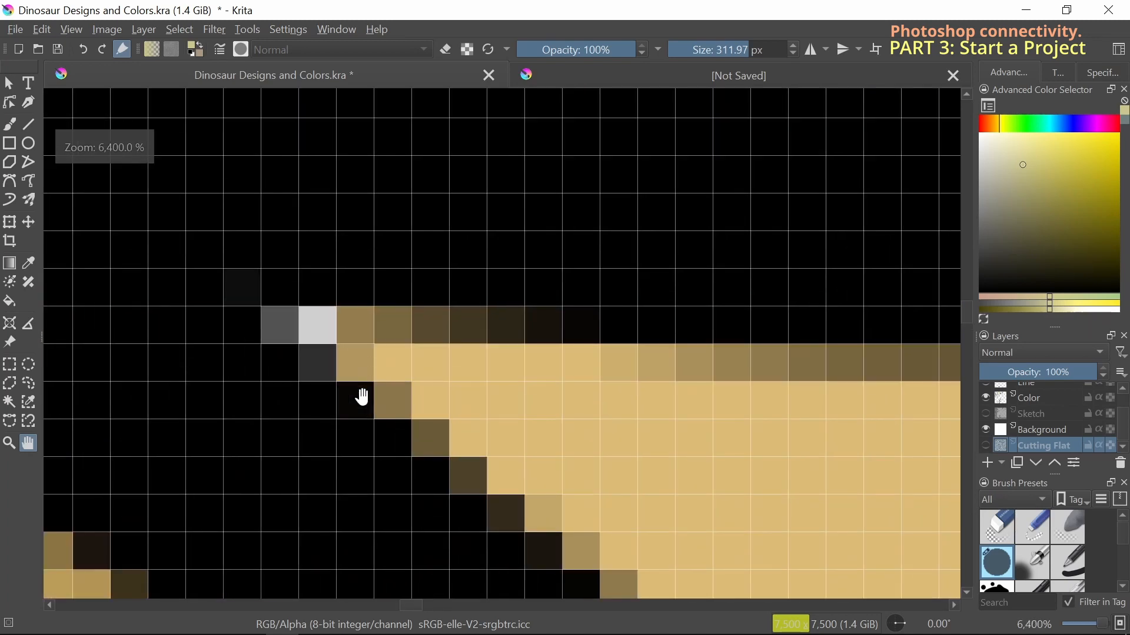
scroll(353, 379, down, 13)
scroll(303, 350, up, 4)
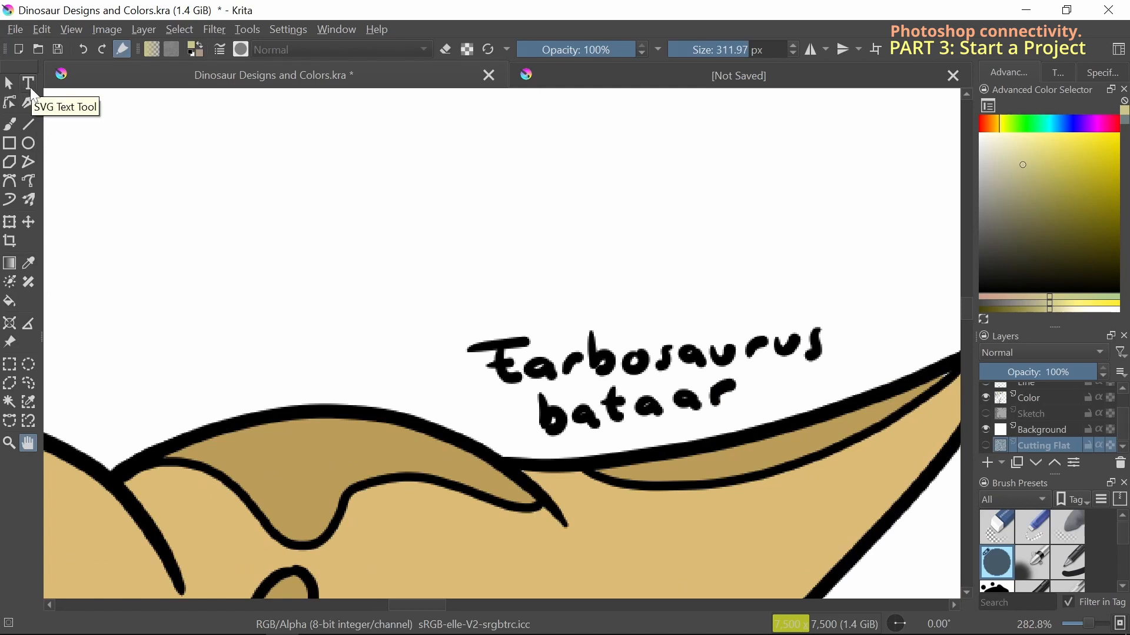
drag(415, 335, 282, 285)
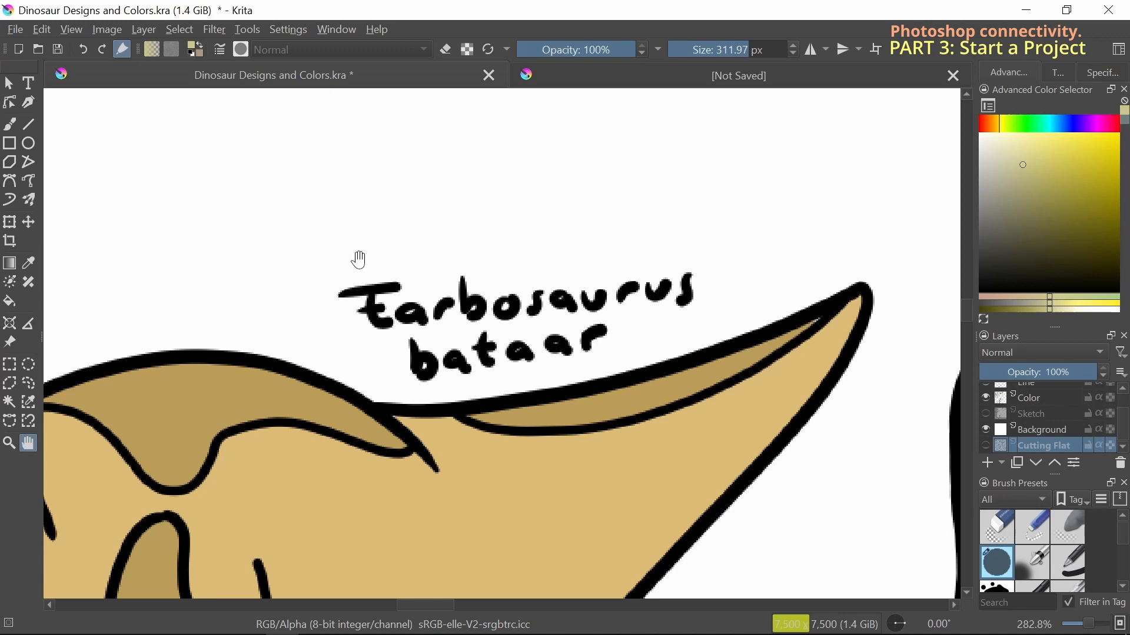
Select the Color layer and review its available blending modes, leaving the mode at Normal
scroll(360, 259, down, 8)
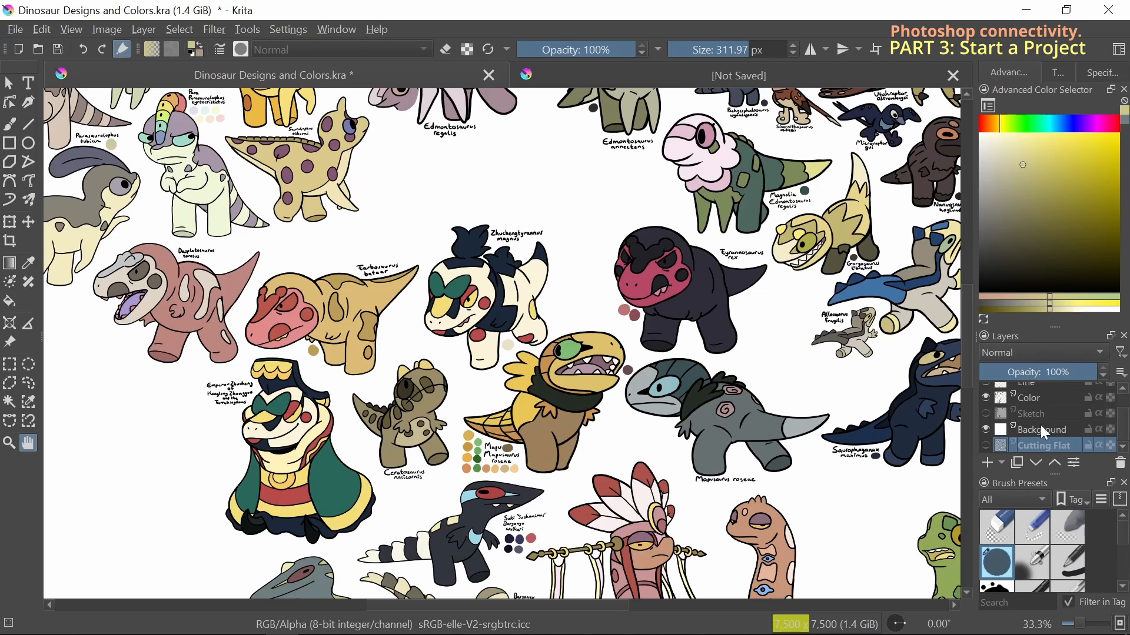
click(1041, 400)
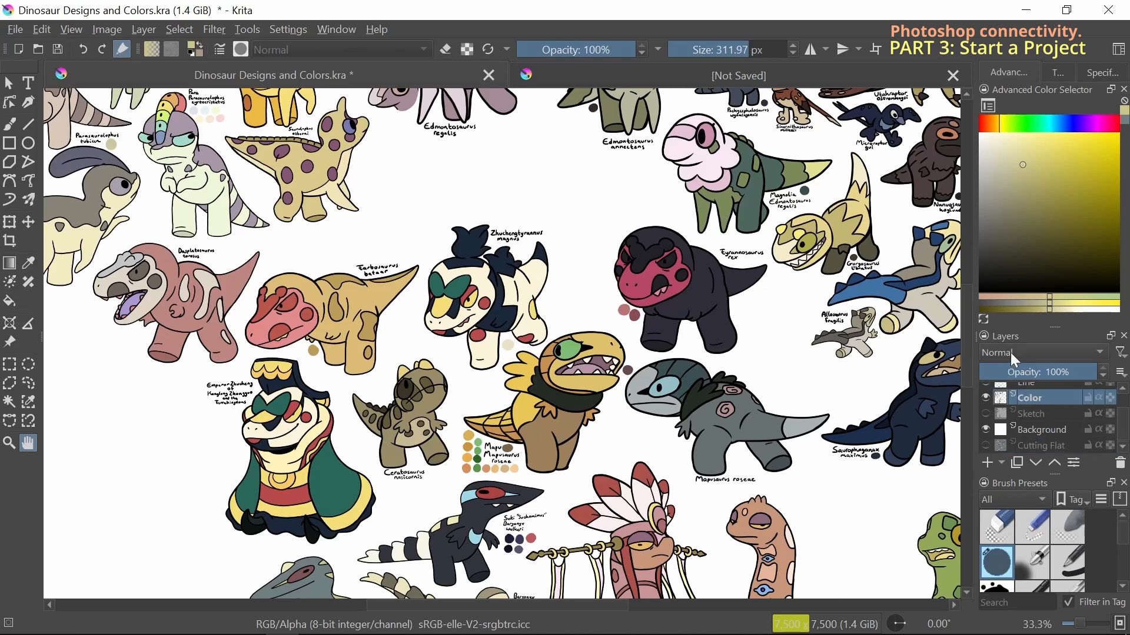
scroll(1027, 405, up, 1)
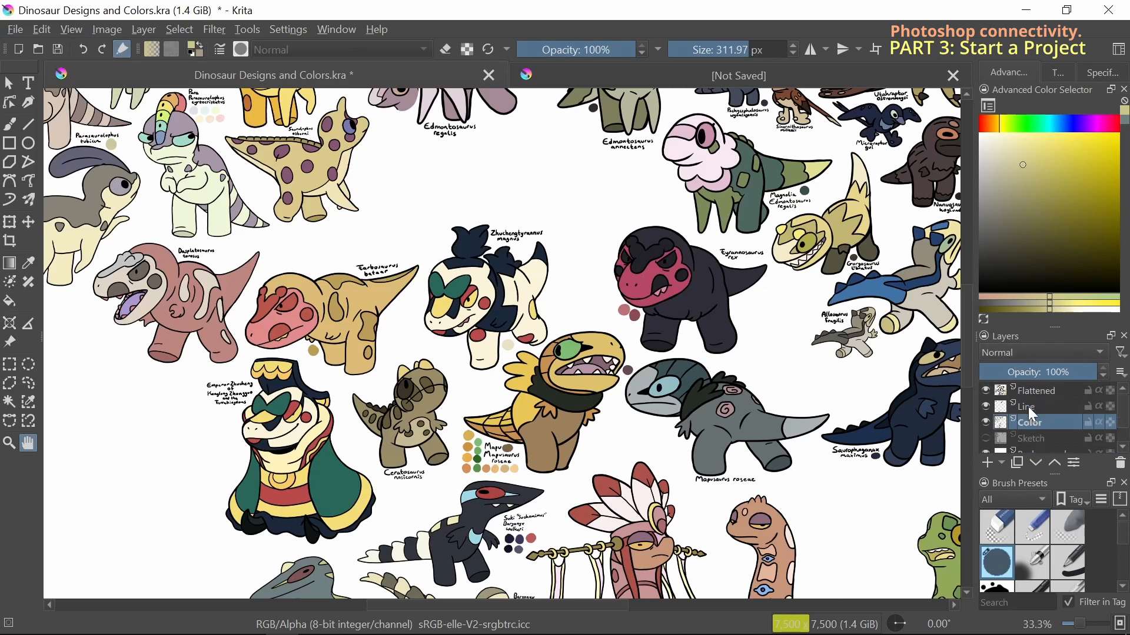
click(1030, 356)
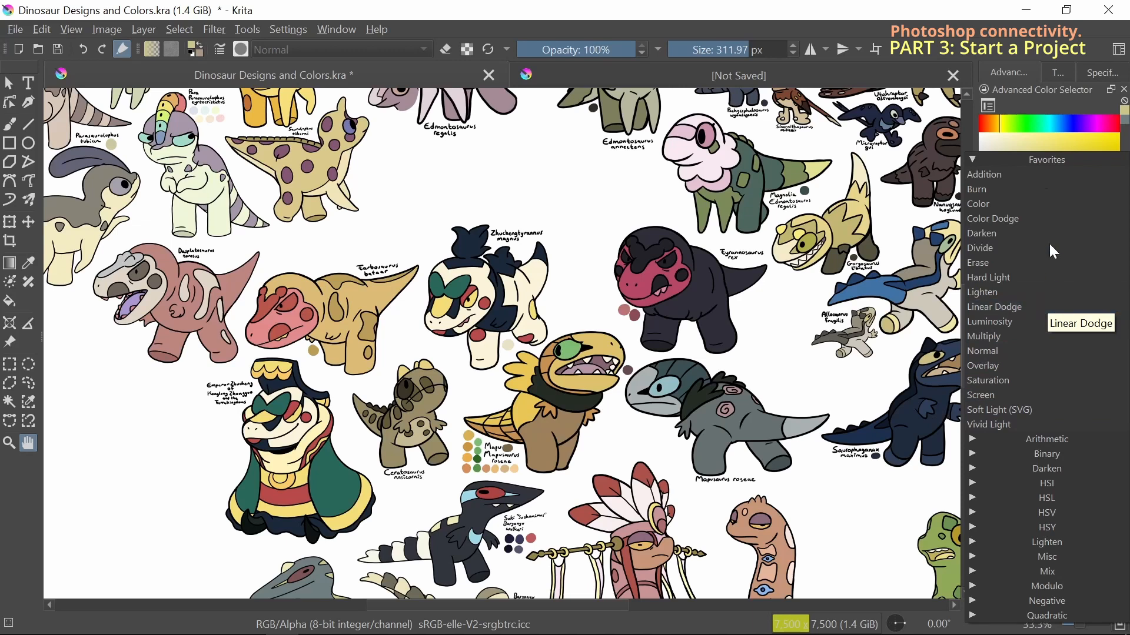
click(927, 17)
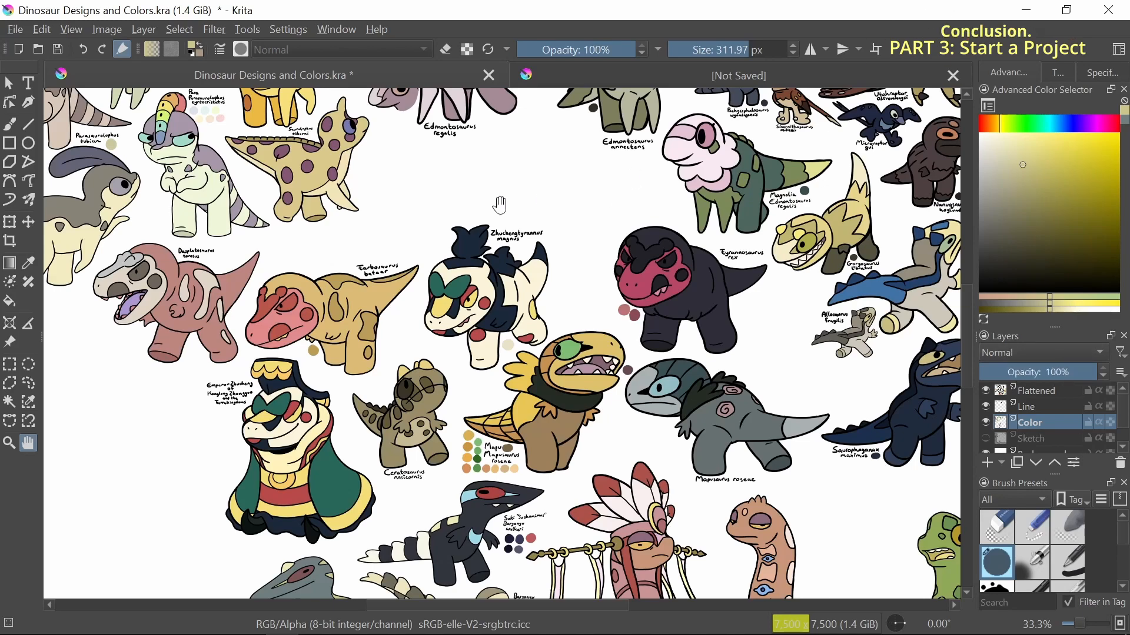
Look over the horned dinosaurs in the upper part of the canvas and the Megalograptus and Pterygotus drawings in its corner
drag(502, 199, 648, 527)
drag(537, 214, 651, 340)
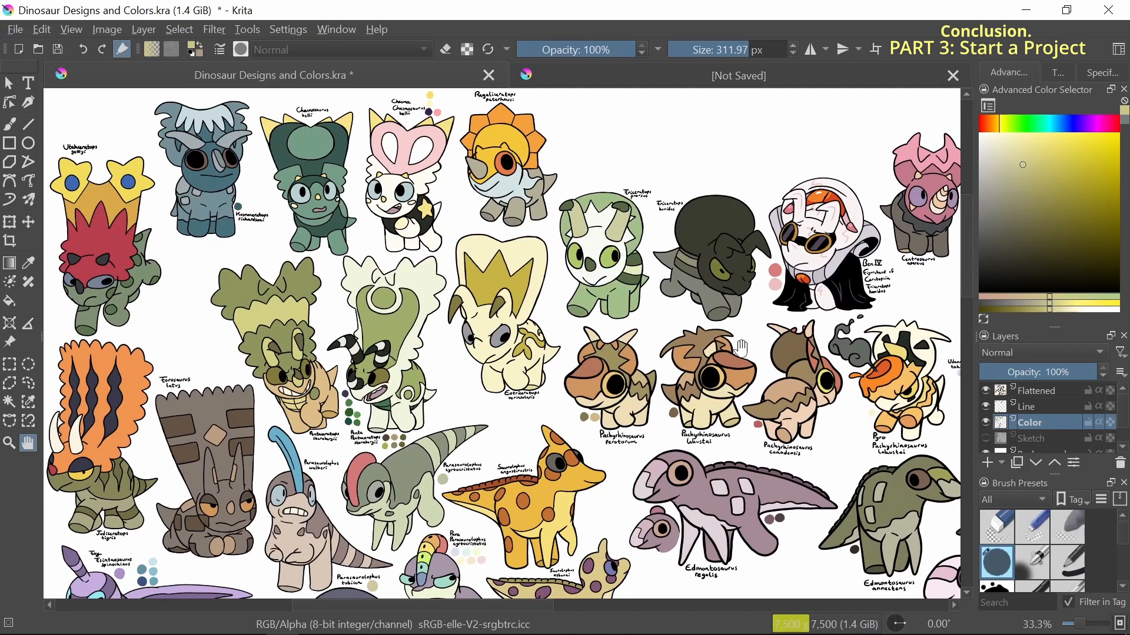
drag(744, 347, 193, 336)
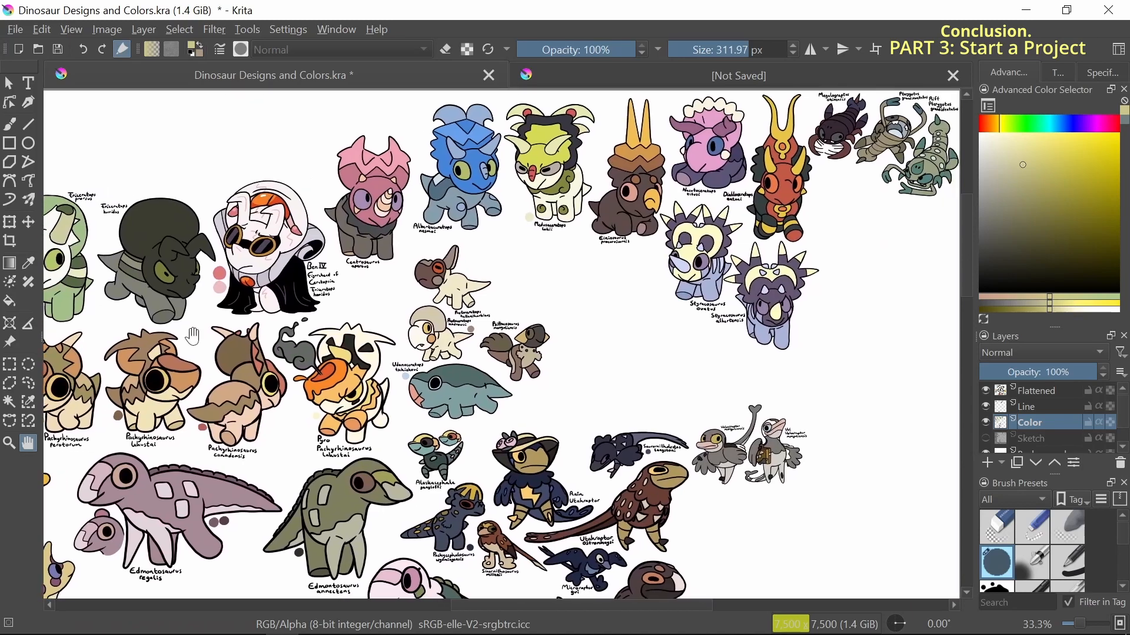
scroll(846, 144, up, 3)
drag(876, 150, 476, 314)
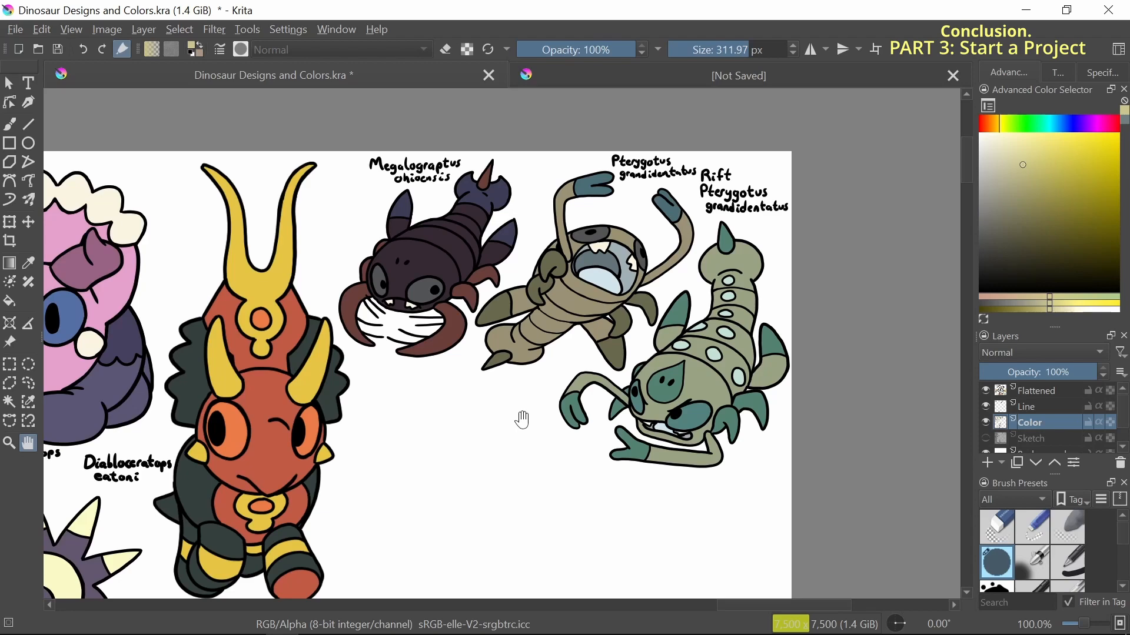
scroll(567, 266, up, 2)
scroll(567, 267, down, 4)
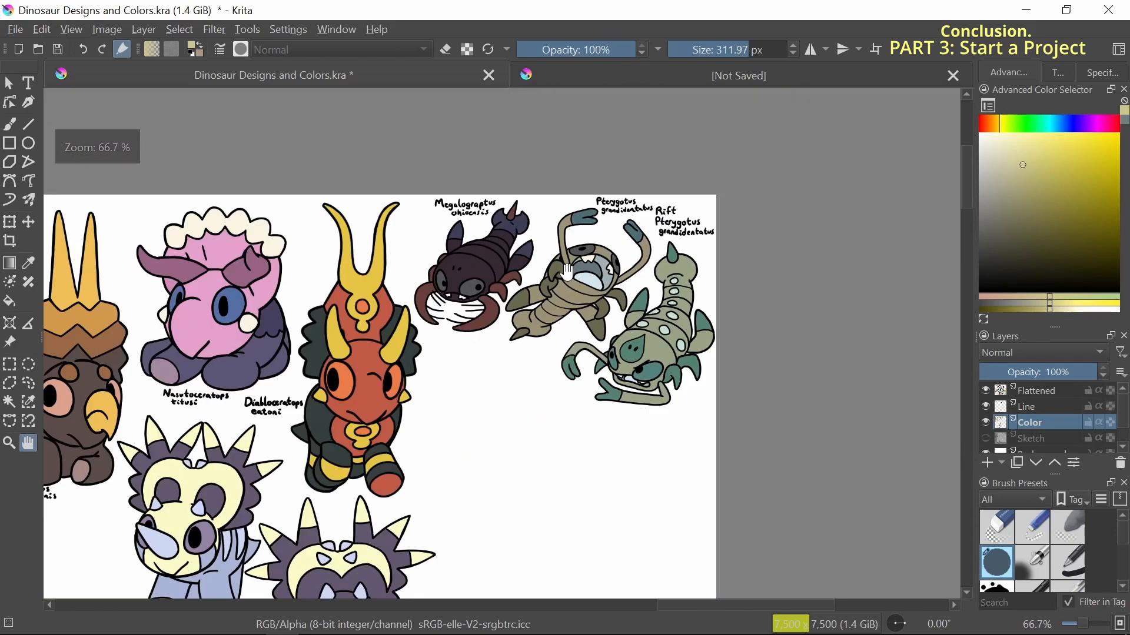
scroll(567, 275, up, 1)
drag(483, 353, 823, 176)
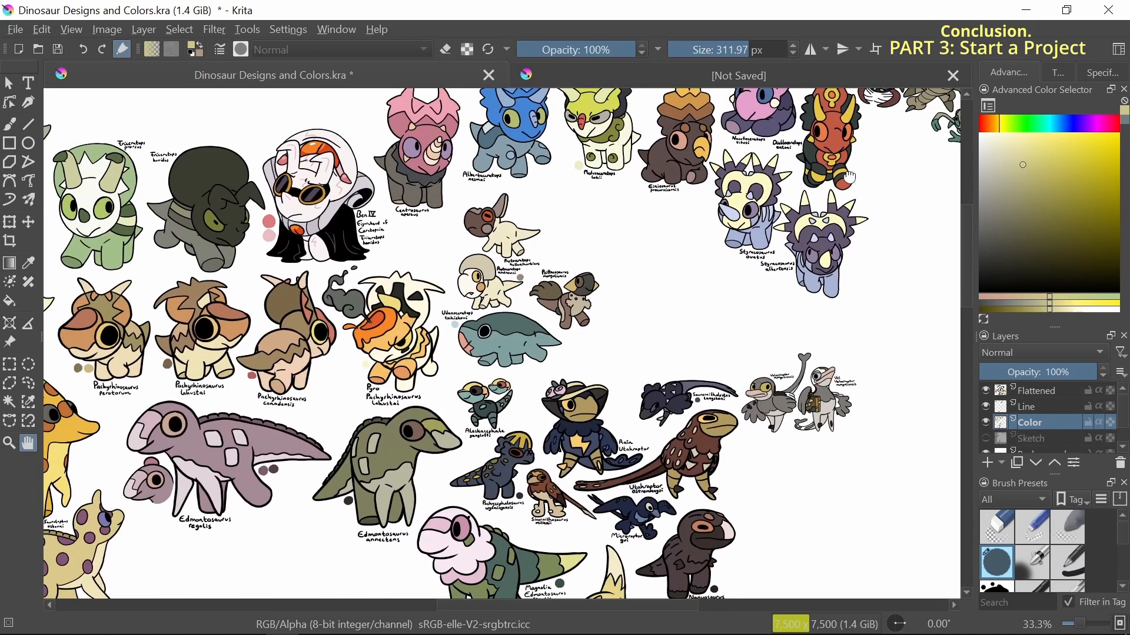
Look over the full dinosaur sheet, paying attention to the horned and crested dinosaurs in its upper part
scroll(674, 293, down, 3)
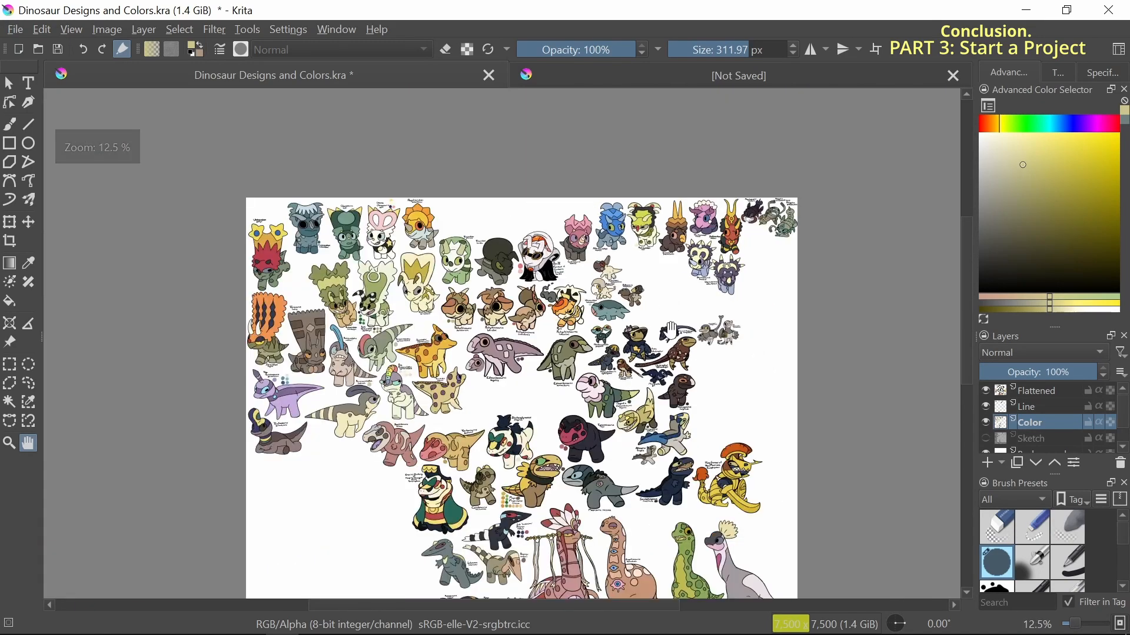
drag(649, 230, 657, 279)
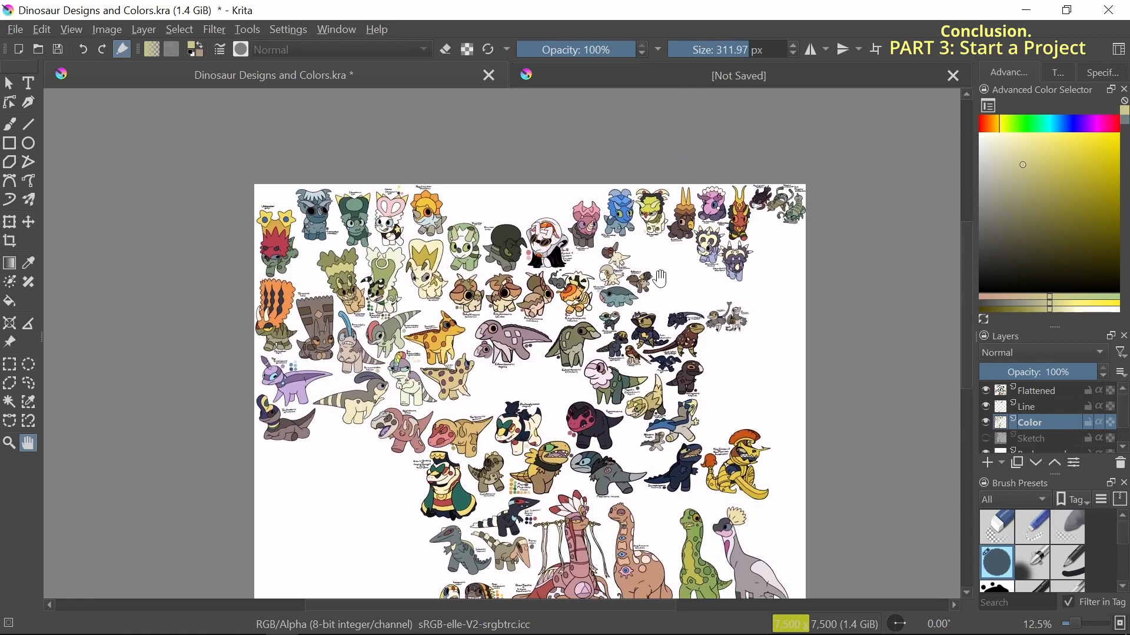
scroll(412, 268, up, 2)
drag(489, 318, 509, 302)
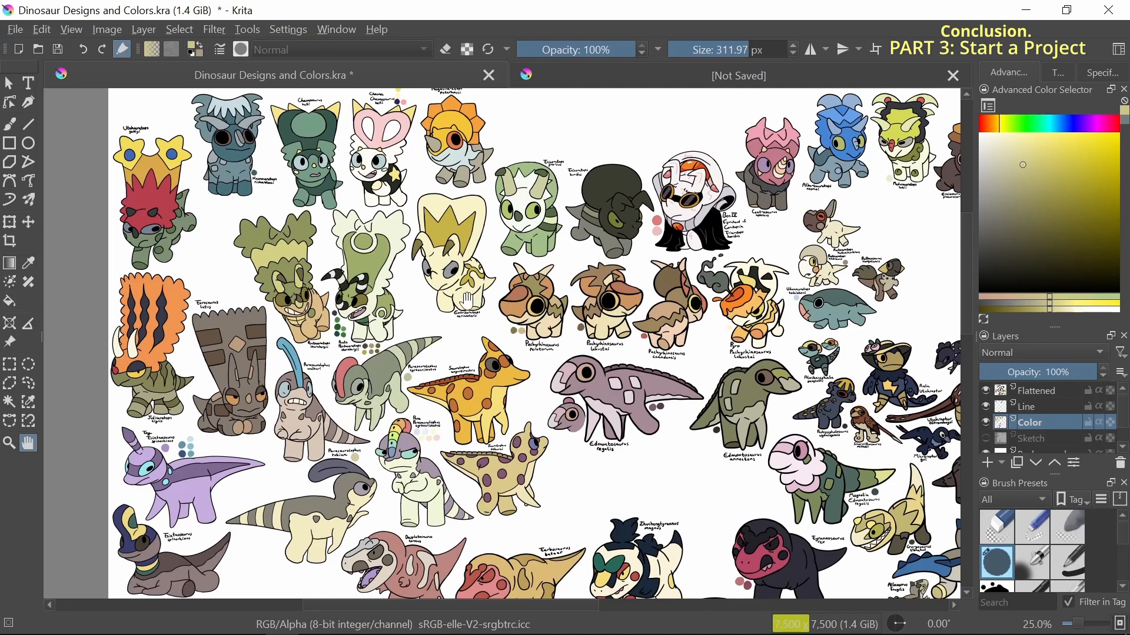
scroll(297, 151, up, 4)
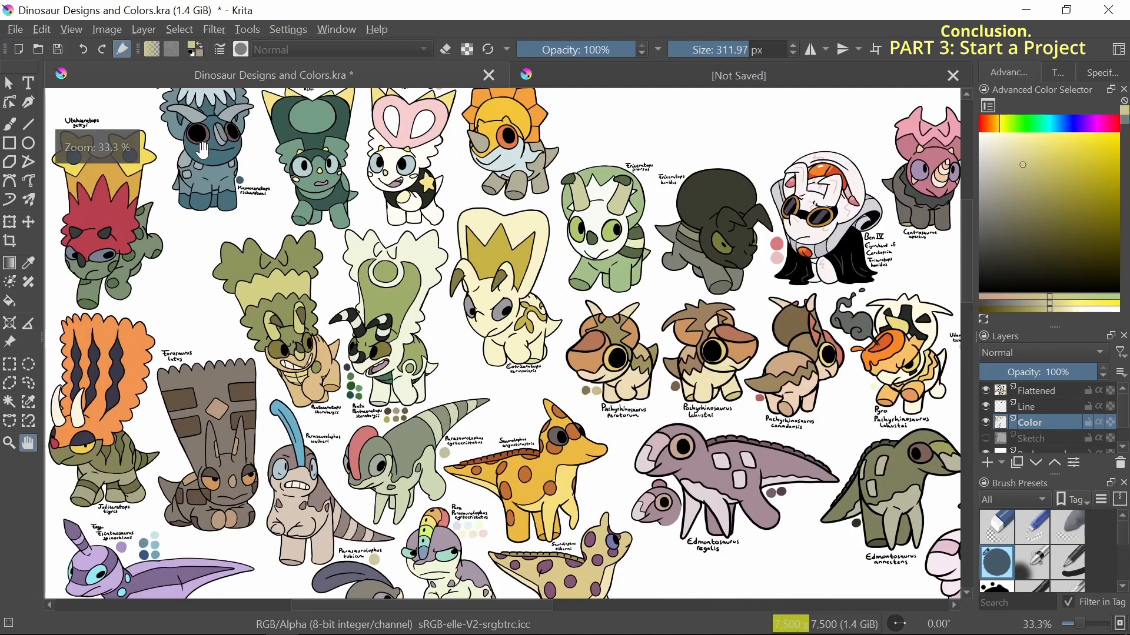
scroll(276, 248, down, 1)
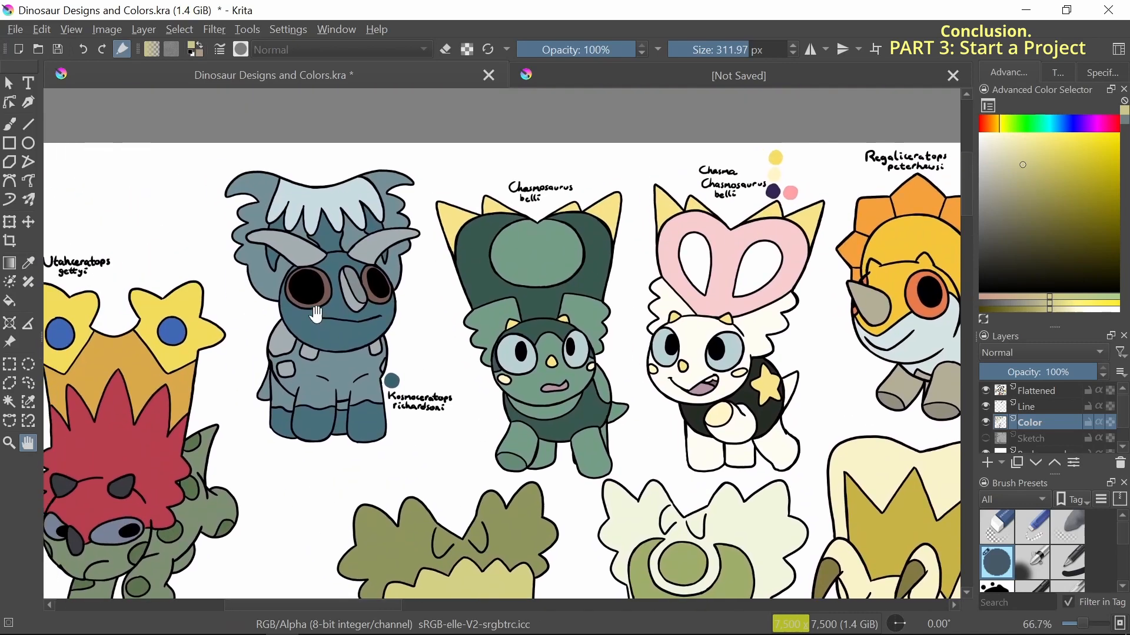
Examine the Kosmoceratops richardsoni drawing up close, including the pixel edges of the outlines around its grey body plate
scroll(310, 284, up, 3)
scroll(331, 305, down, 1)
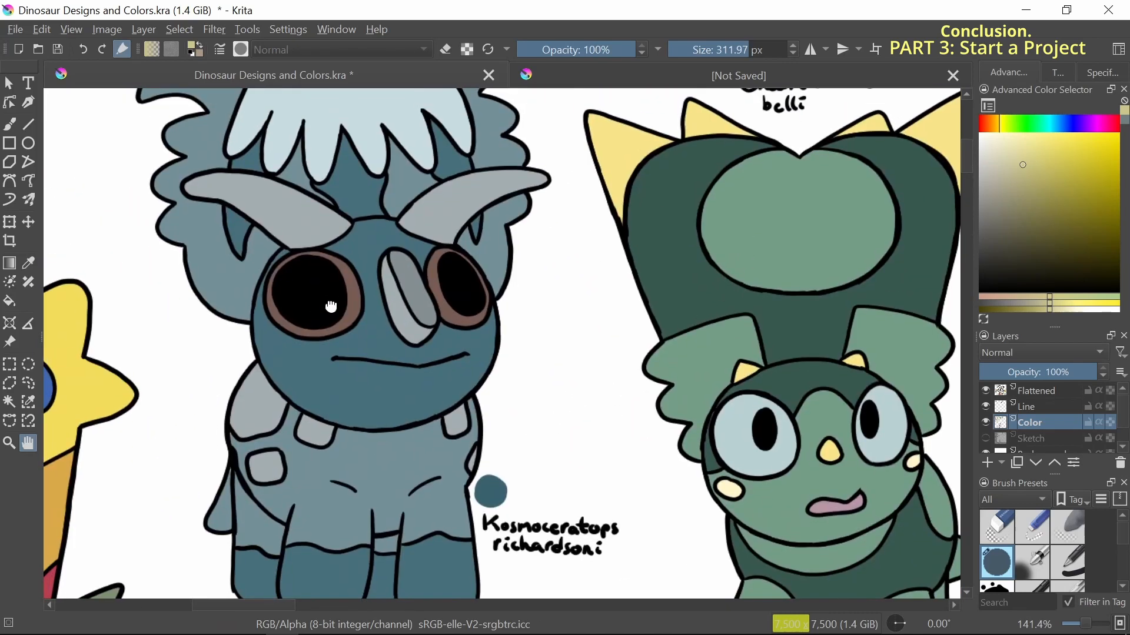
scroll(322, 289, up, 1)
scroll(322, 289, down, 1)
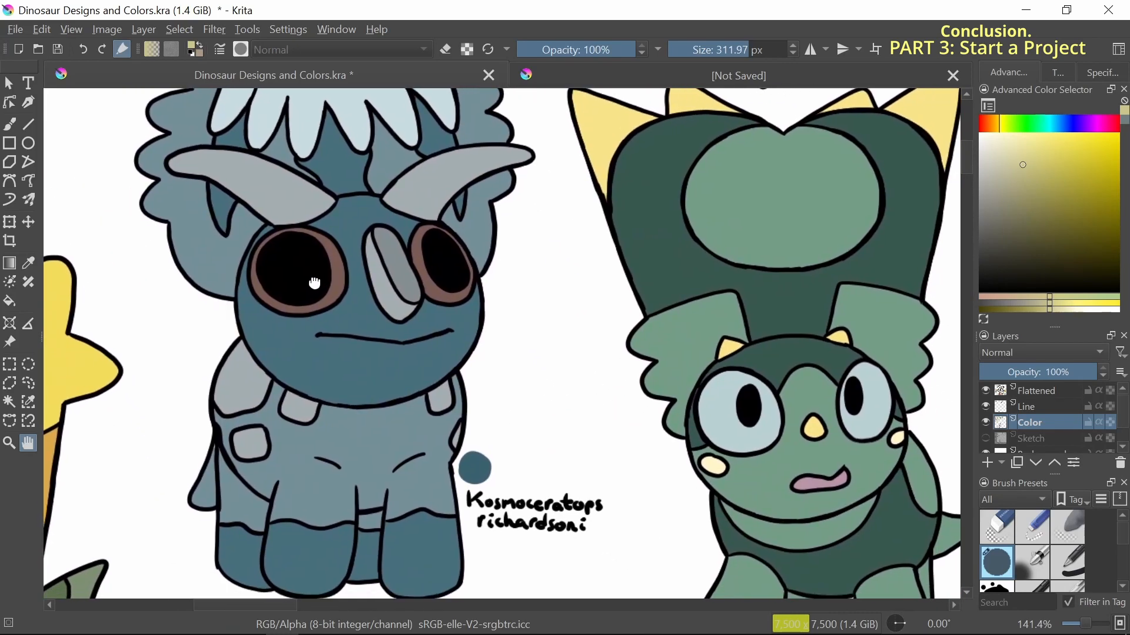
scroll(243, 428, up, 8)
scroll(461, 184, down, 6)
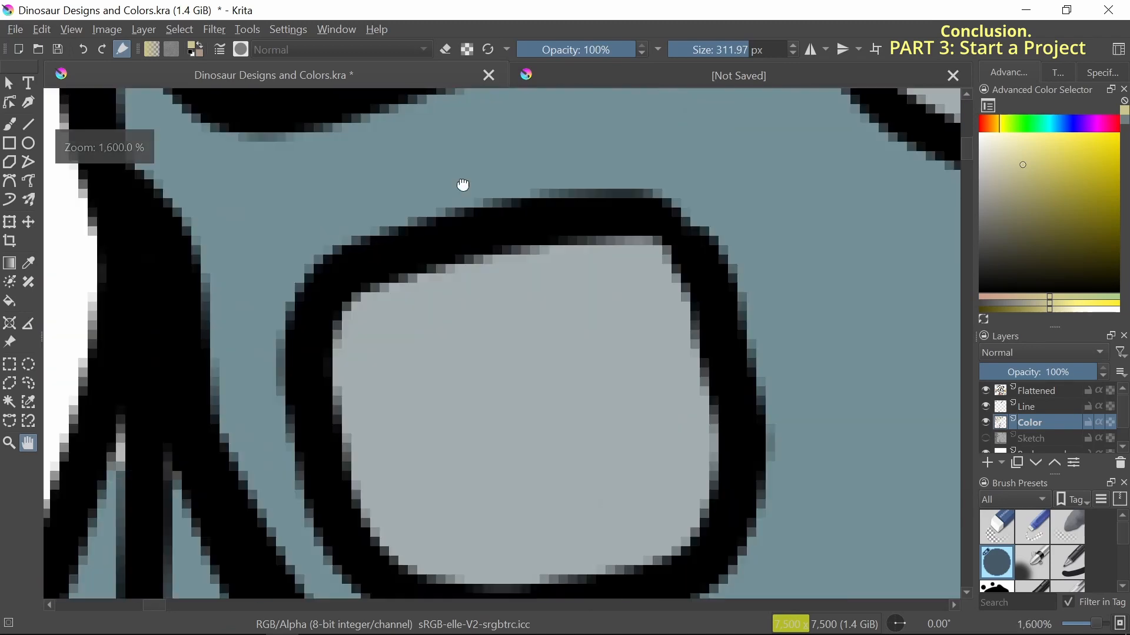
scroll(373, 405, down, 1)
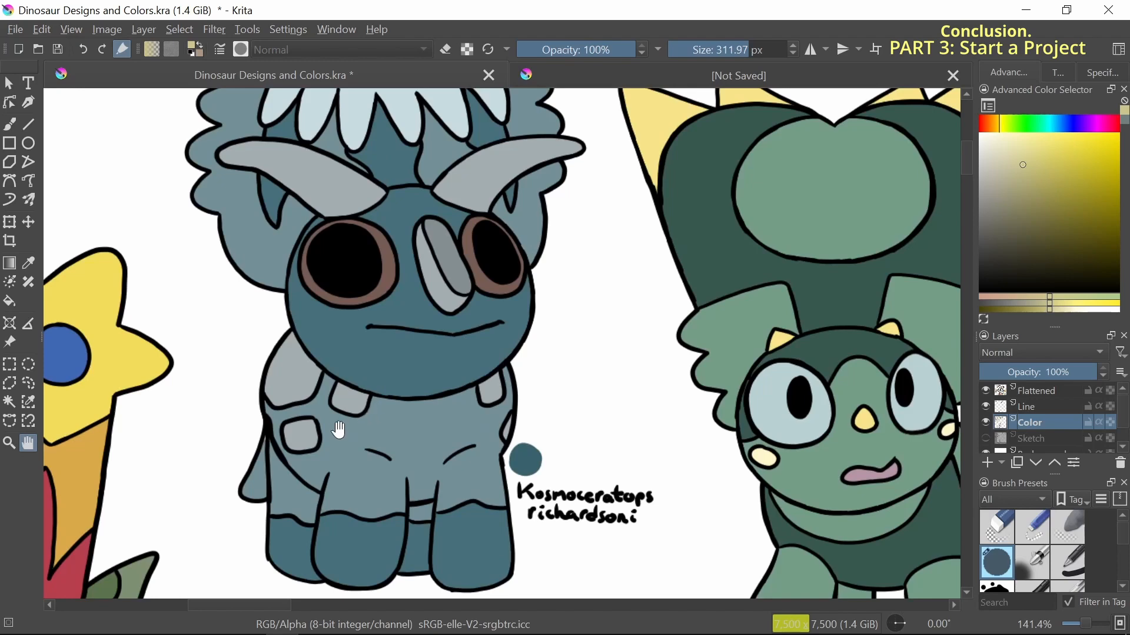
scroll(340, 429, up, 6)
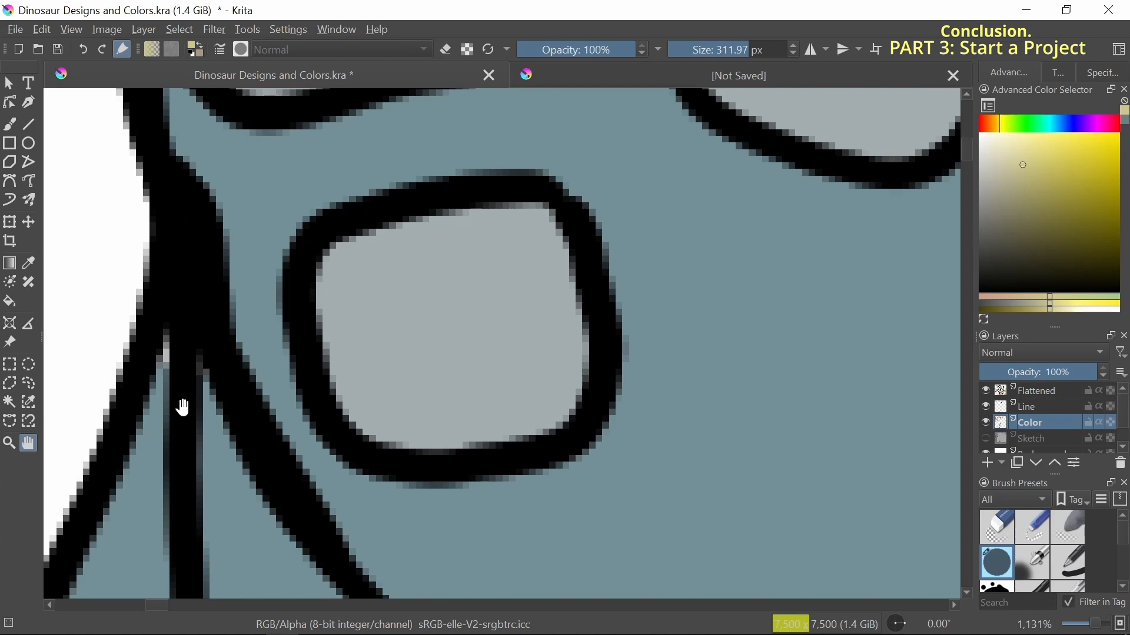
scroll(183, 407, down, 7)
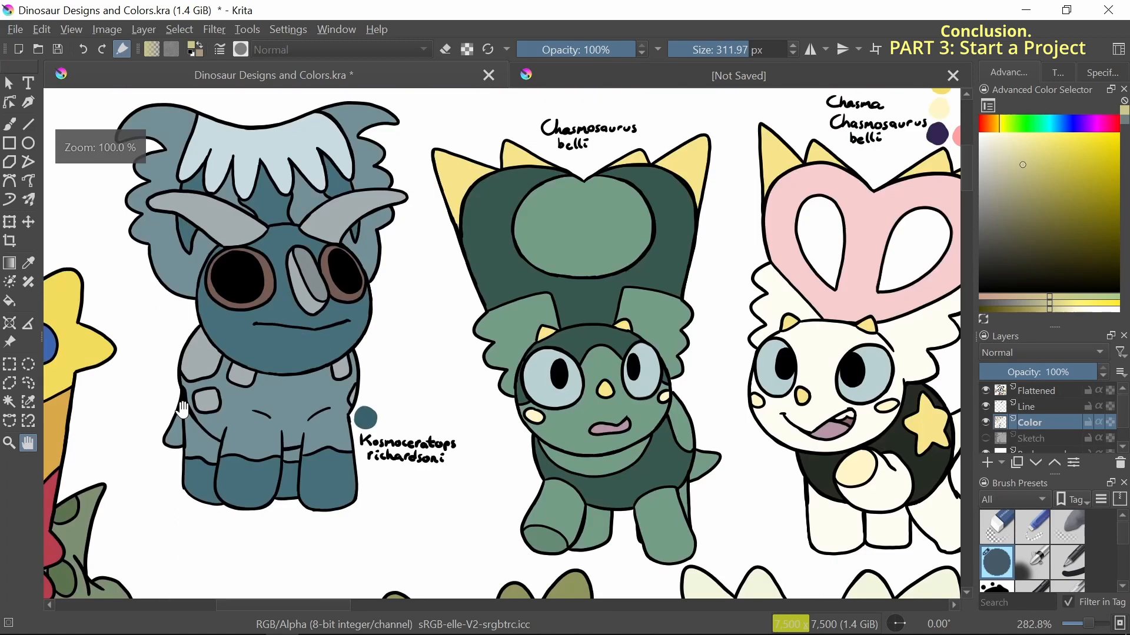
drag(210, 337, 295, 390)
scroll(282, 397, up, 1)
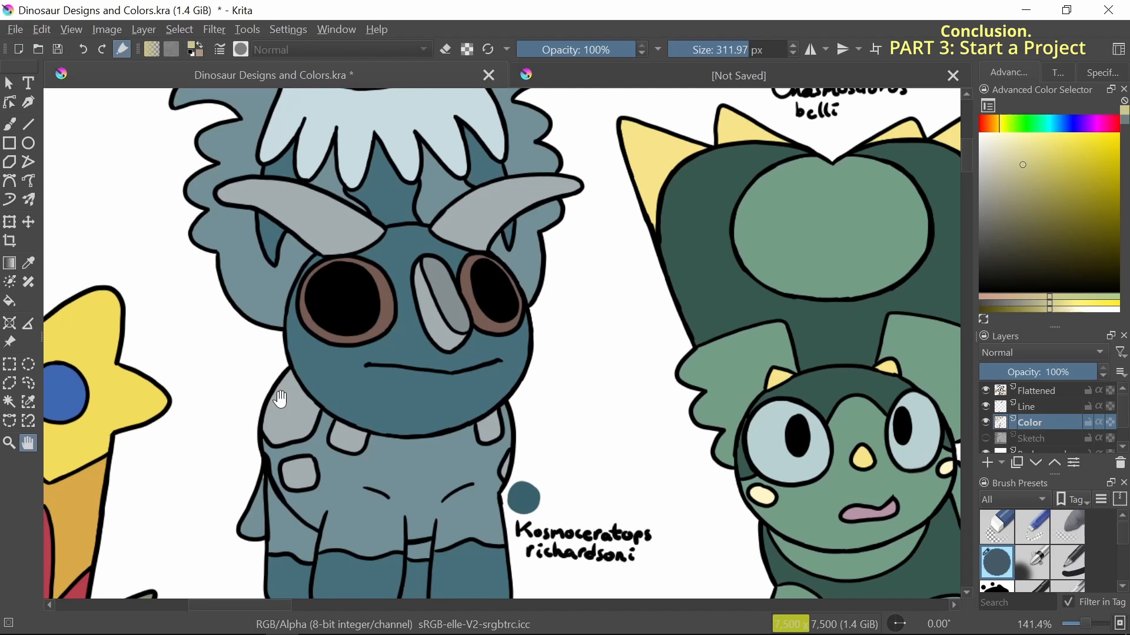
drag(313, 301, 309, 321)
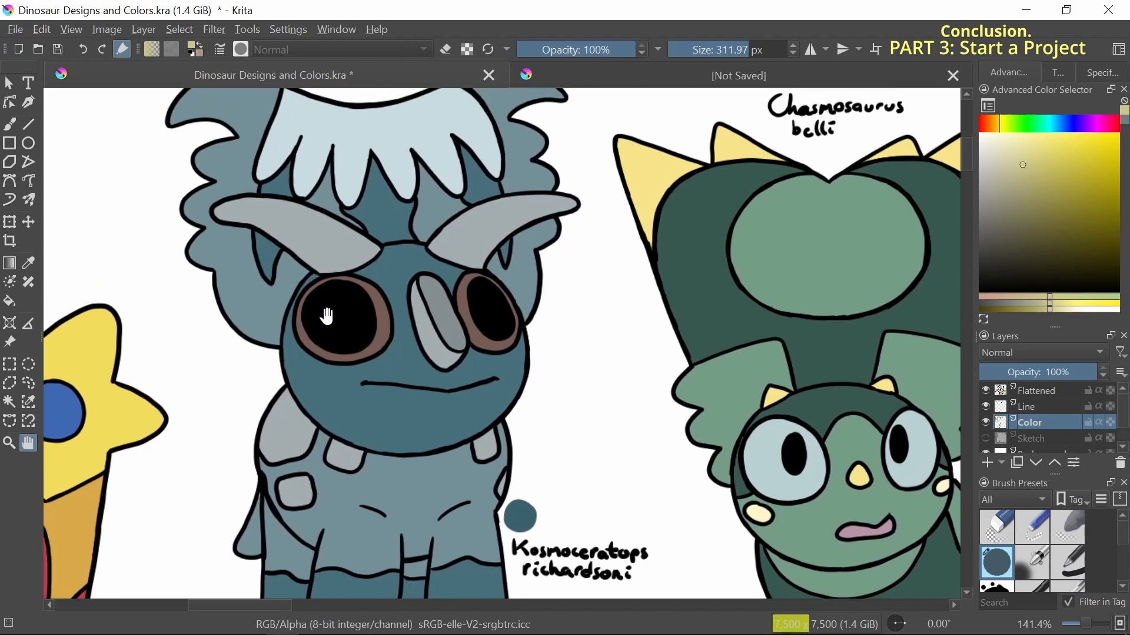
Switch to OBS to bring up the recording controls
mouse_move(326, 633)
click(316, 623)
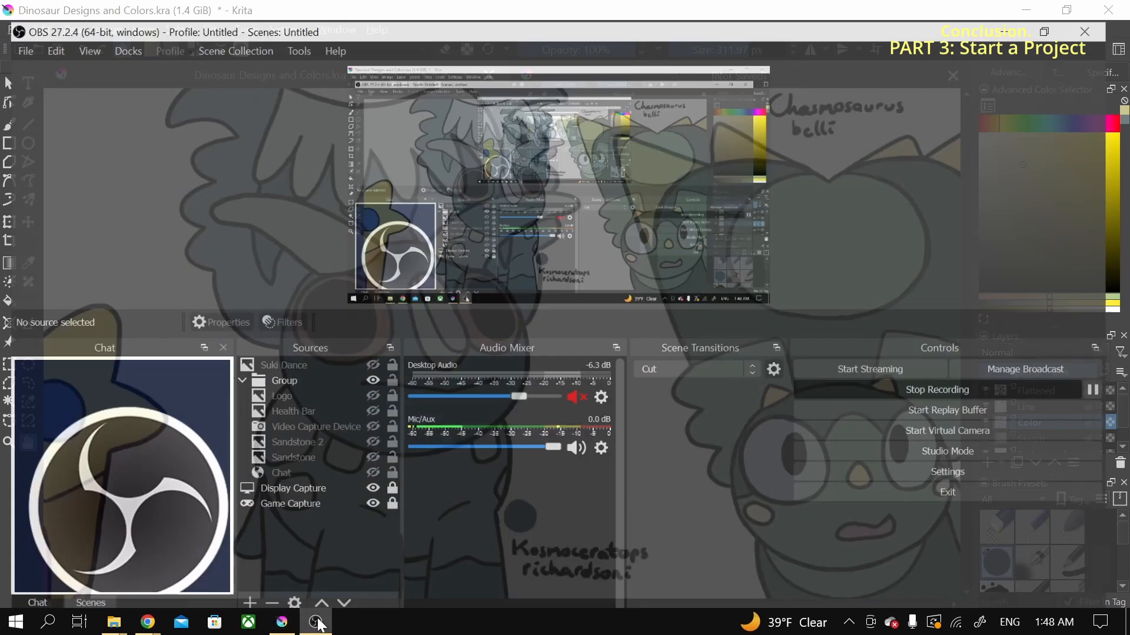